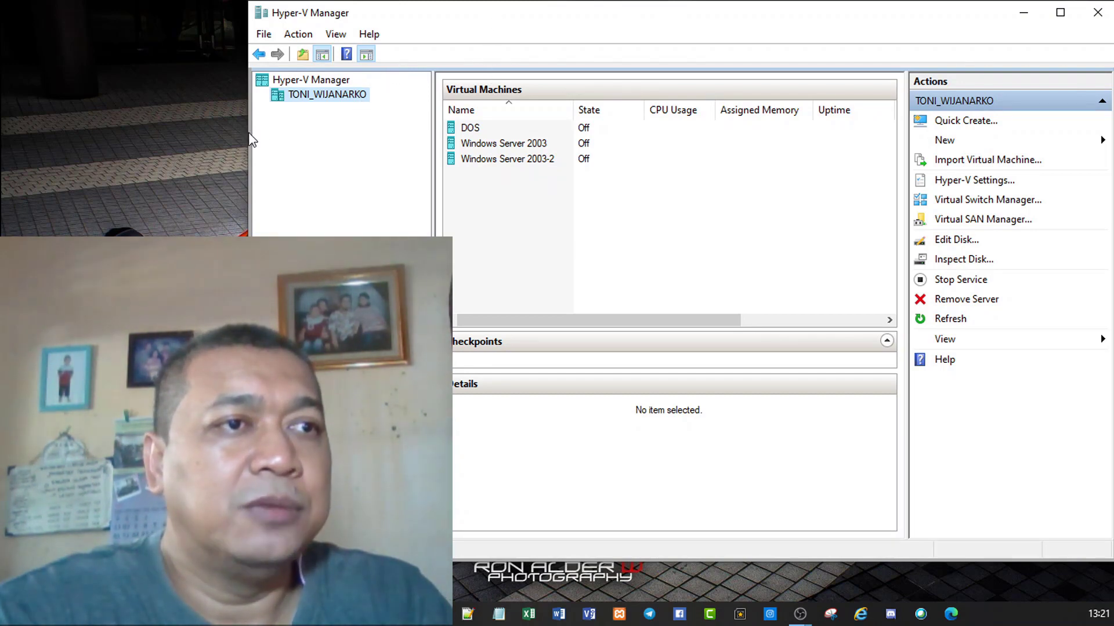
Step: Maximize Hyper-V Manager and widen the virtual machine list so every column shows
drag(243, 131, 361, 132)
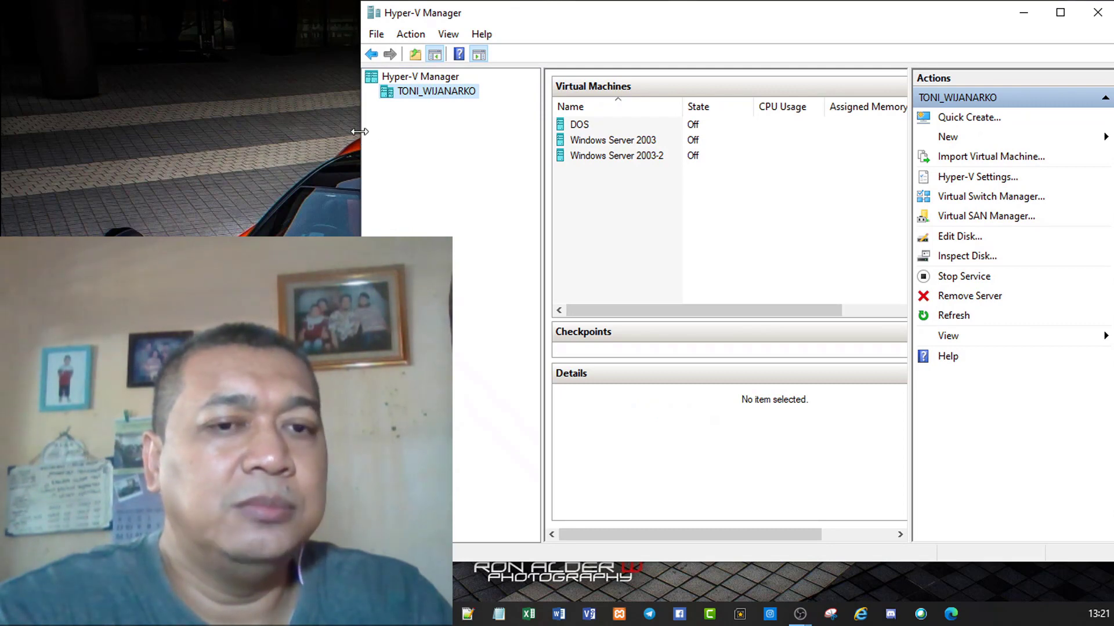
drag(359, 132, 434, 130)
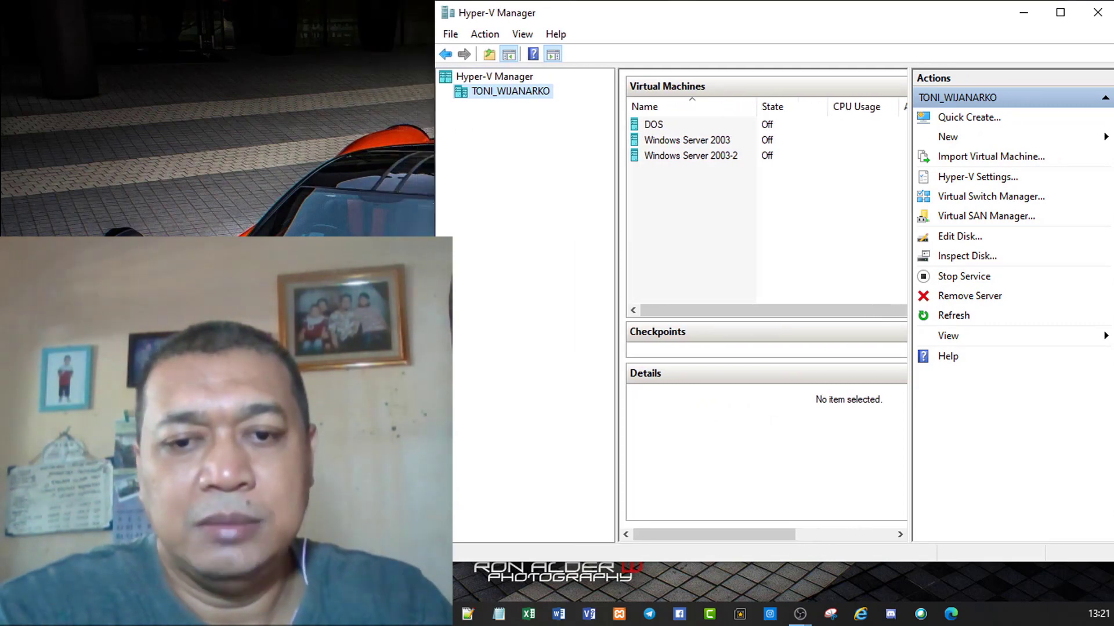
click(215, 135)
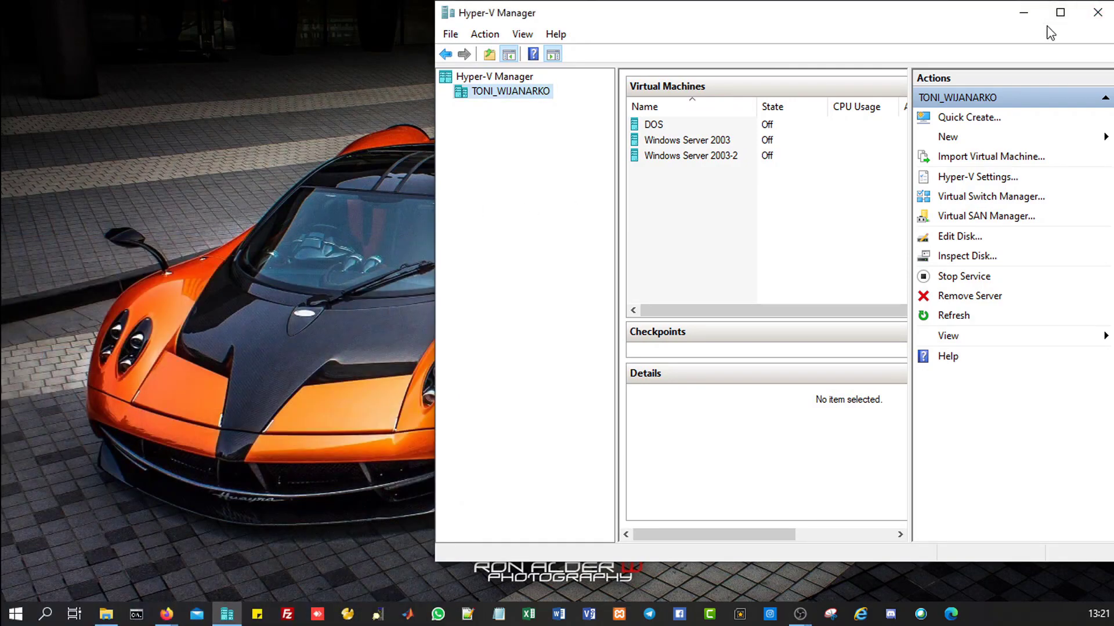
click(1058, 14)
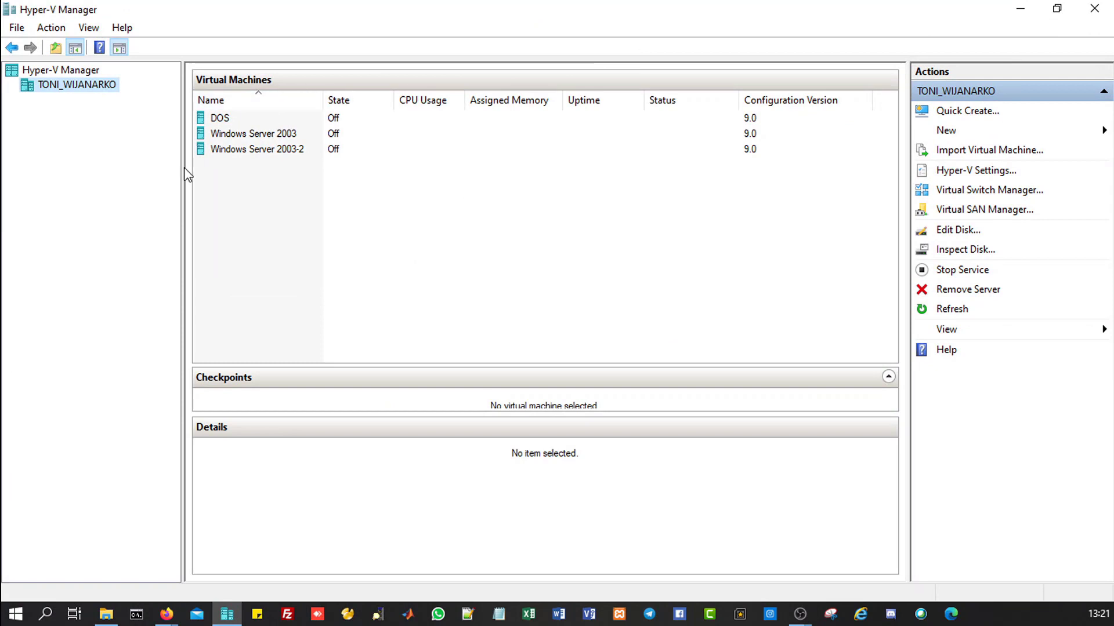
drag(183, 167, 155, 182)
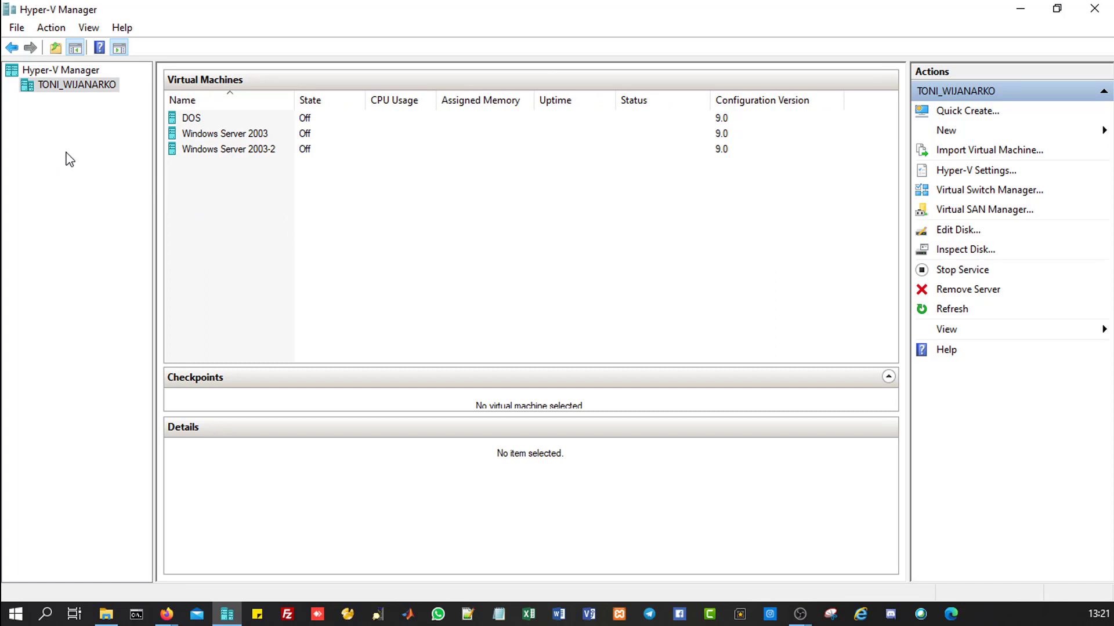
Step: Start a new virtual machine from the host server and name it DualBoot
right_click(90, 89)
mouse_move(134, 115)
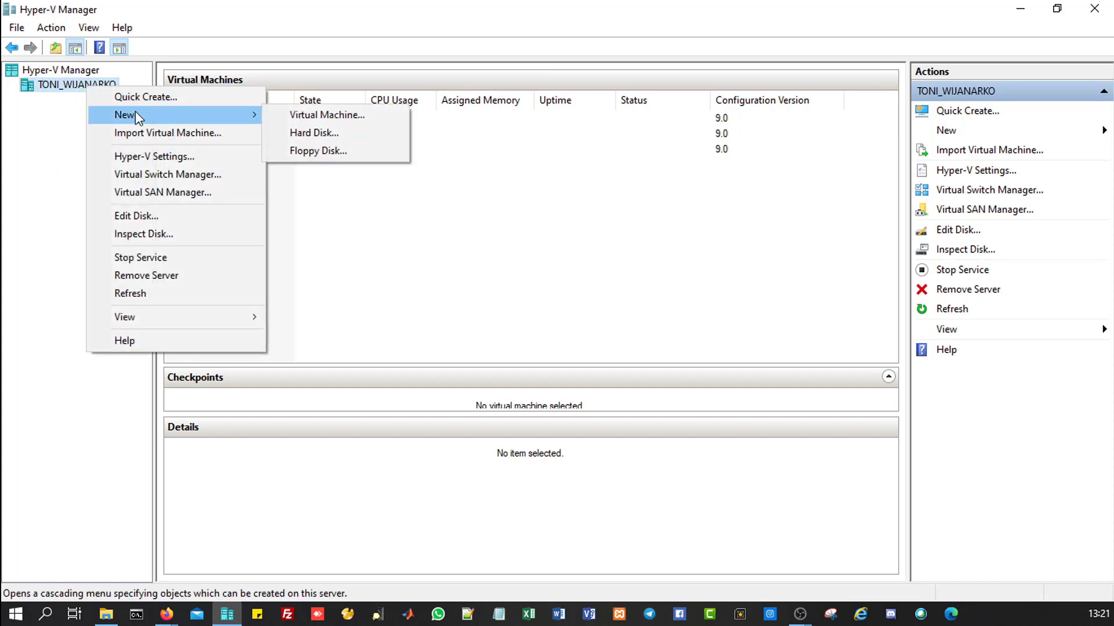
click(340, 114)
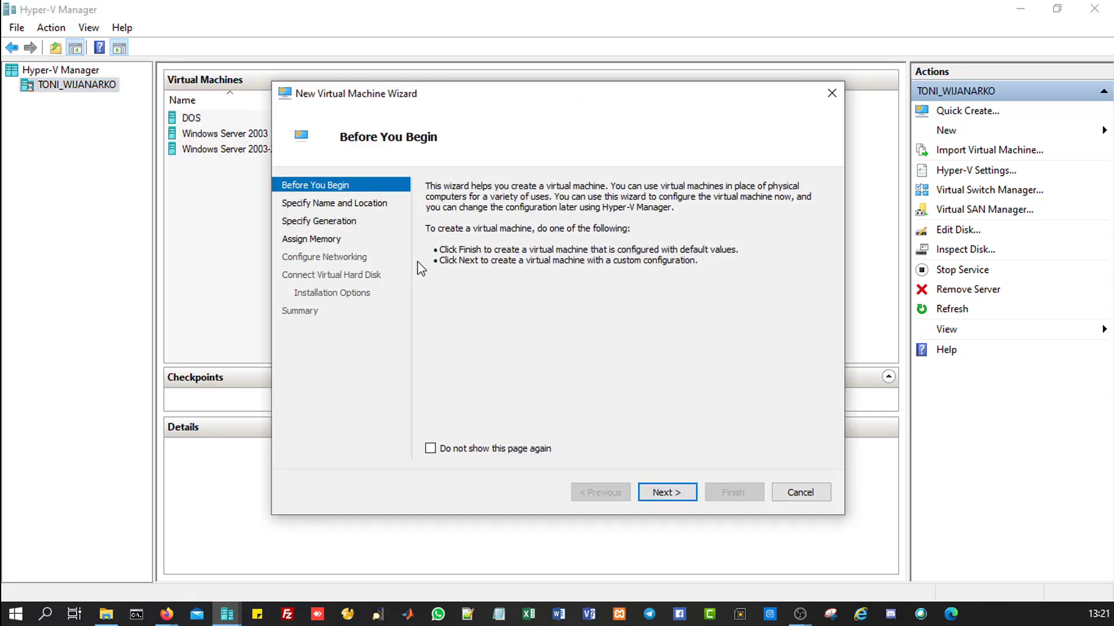
click(666, 492)
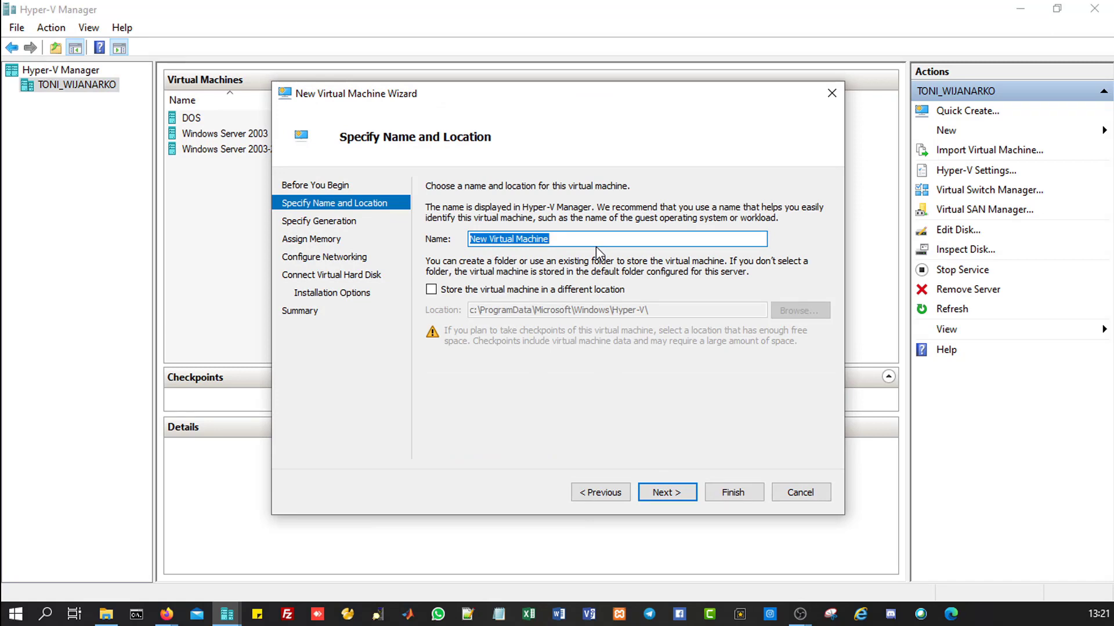
text(Dua)
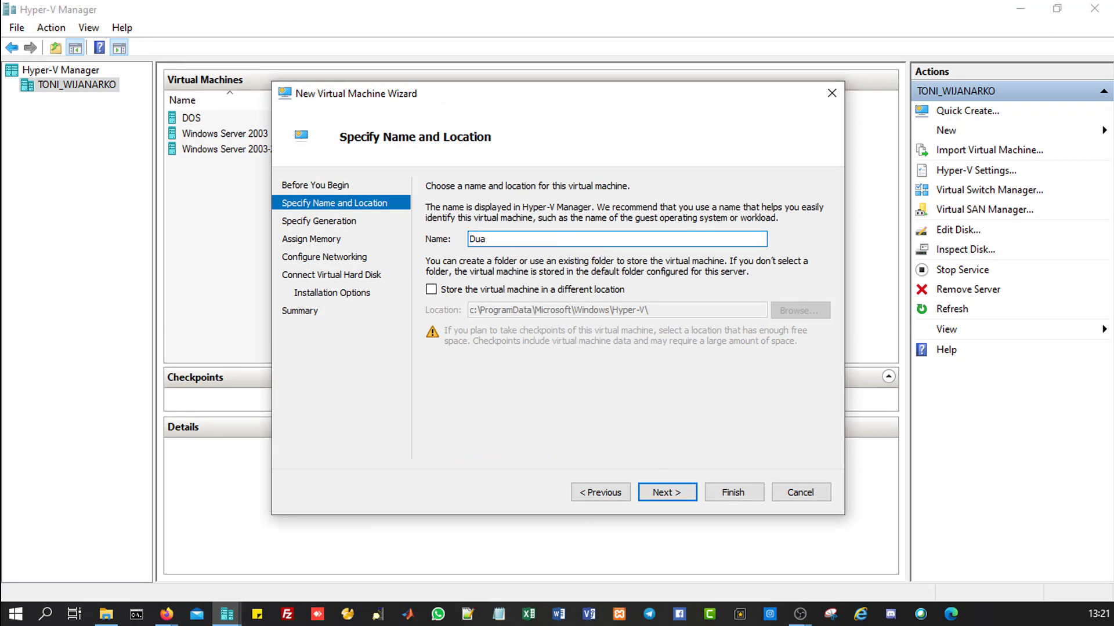
text(lBoot)
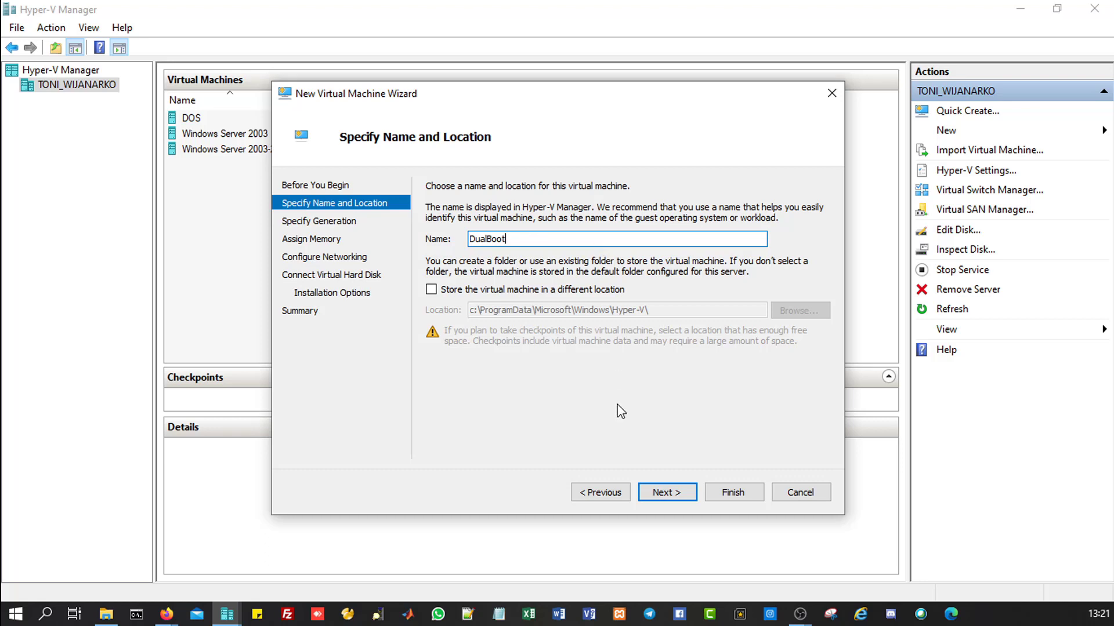
click(657, 498)
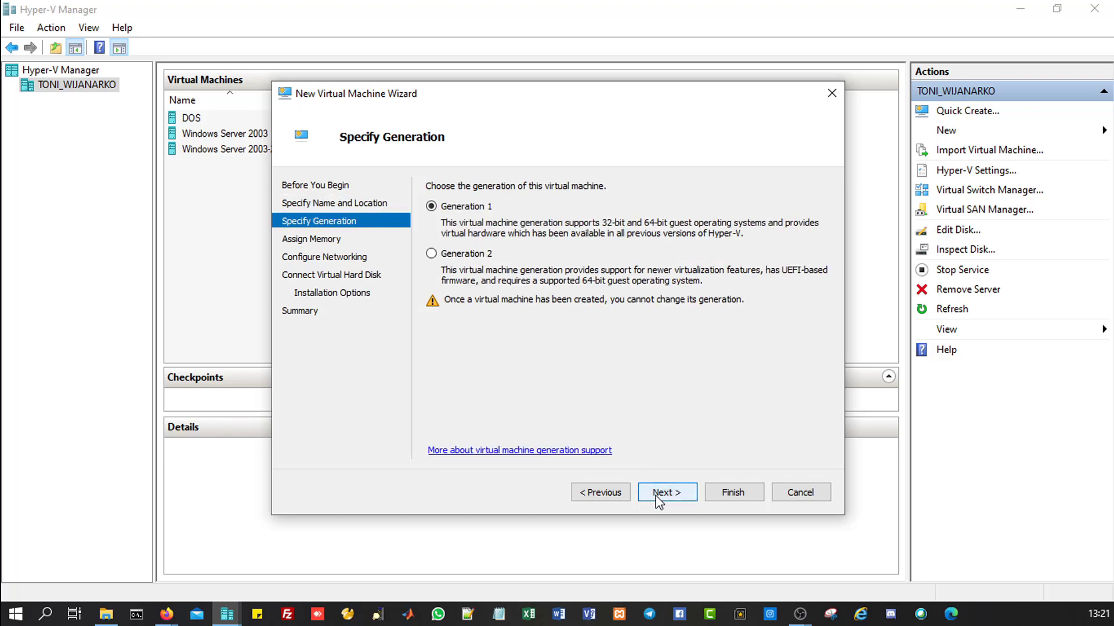
Step: Keep Generation 1 and set startup memory to 4096 MB
click(658, 497)
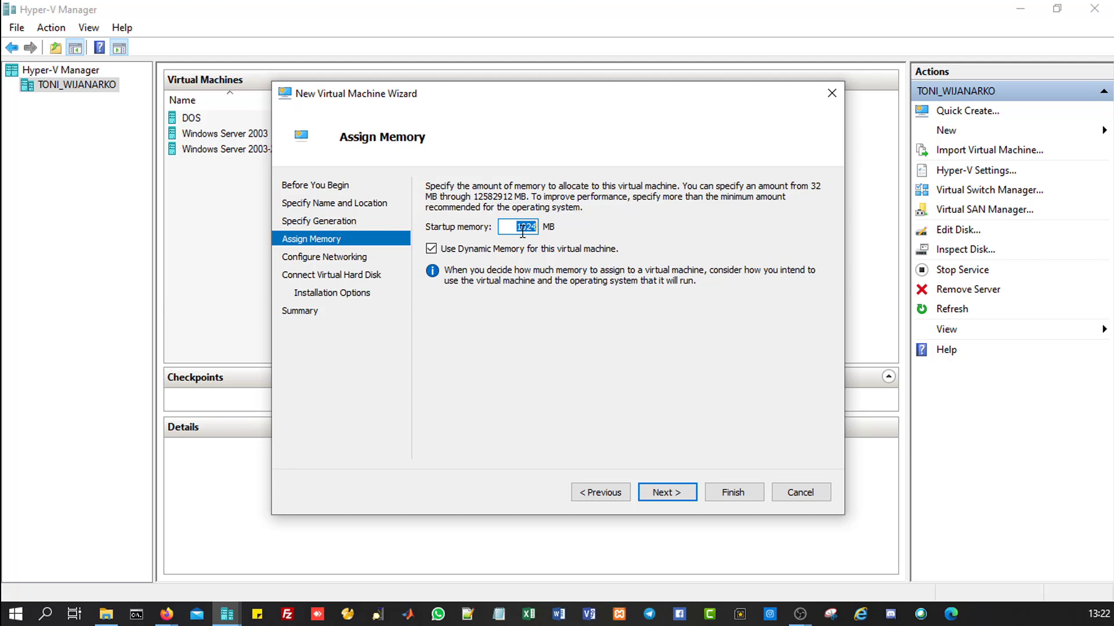
text(4)
text(098)
drag(530, 226, 545, 231)
text(6)
click(669, 500)
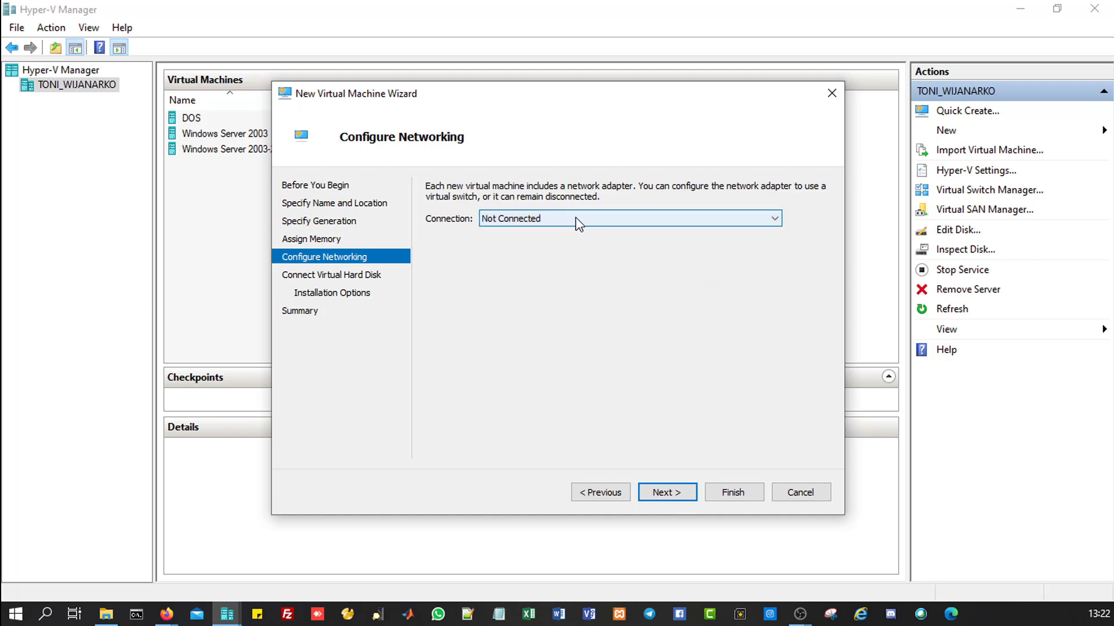
Step: Connect the new machine's network adapter to the Default Switch
click(576, 219)
click(545, 242)
click(670, 492)
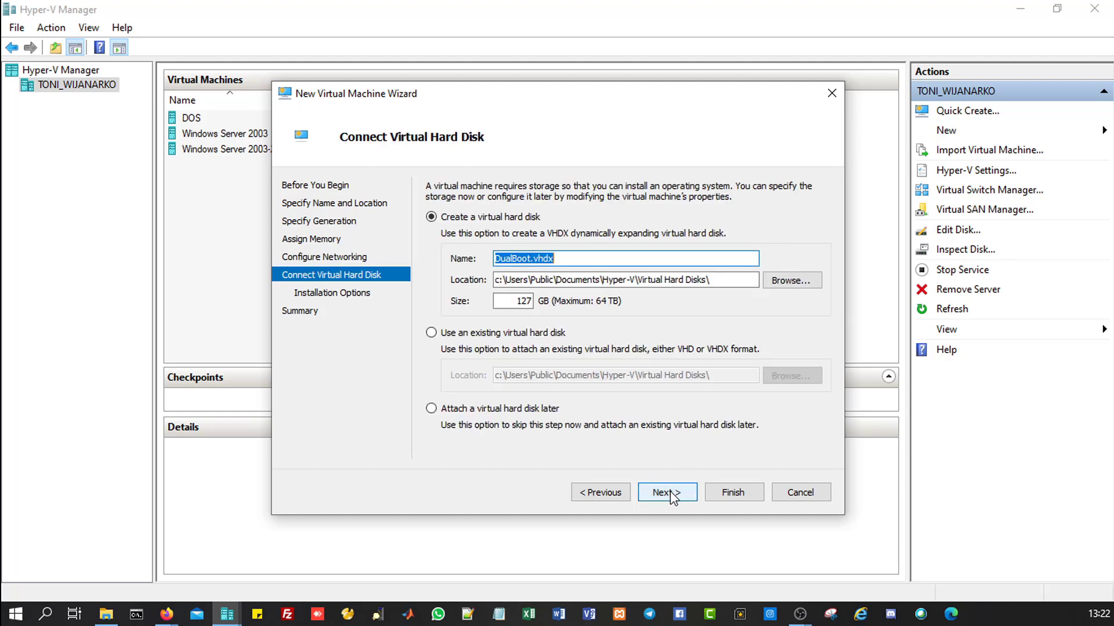
Step: Make the DualBoot.vhdx disk 20 GB and leave OS installation for later
double_click(514, 304)
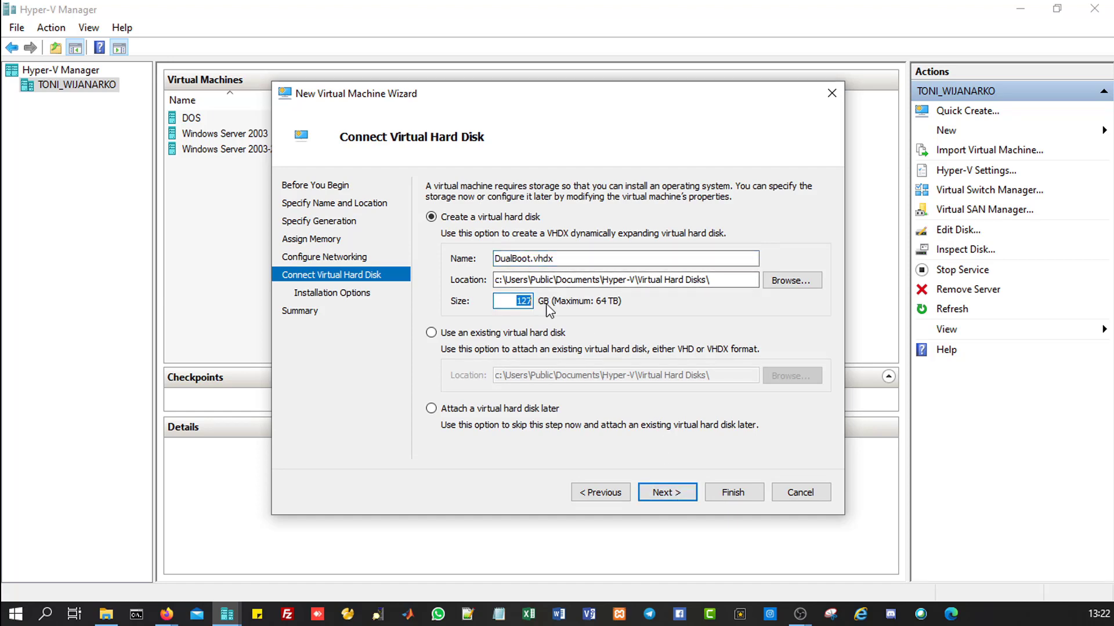
text(20)
click(677, 497)
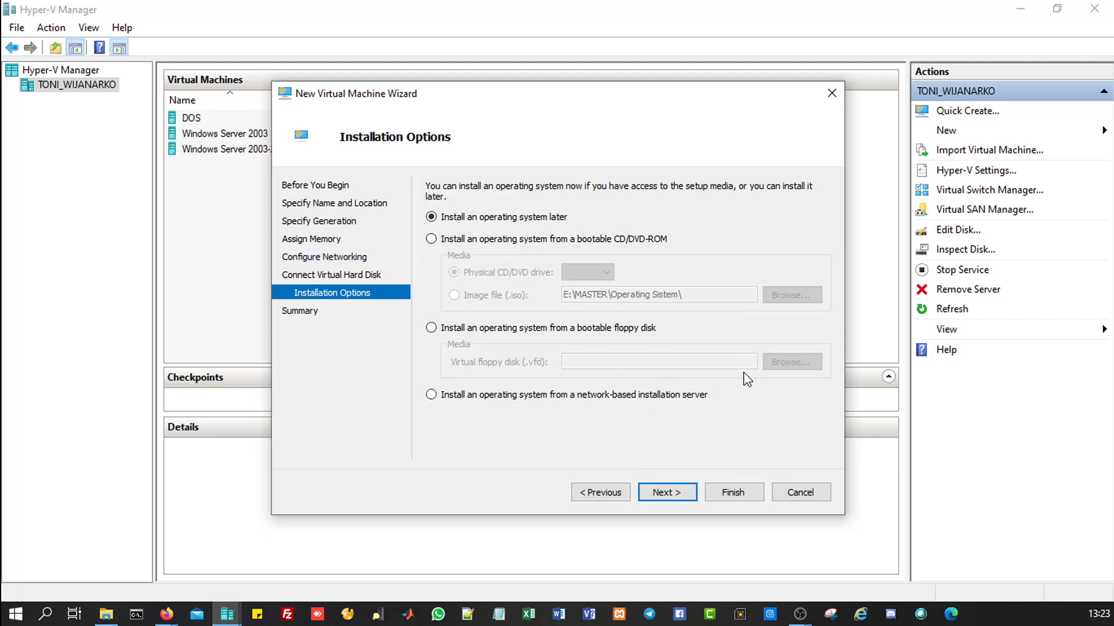
click(667, 492)
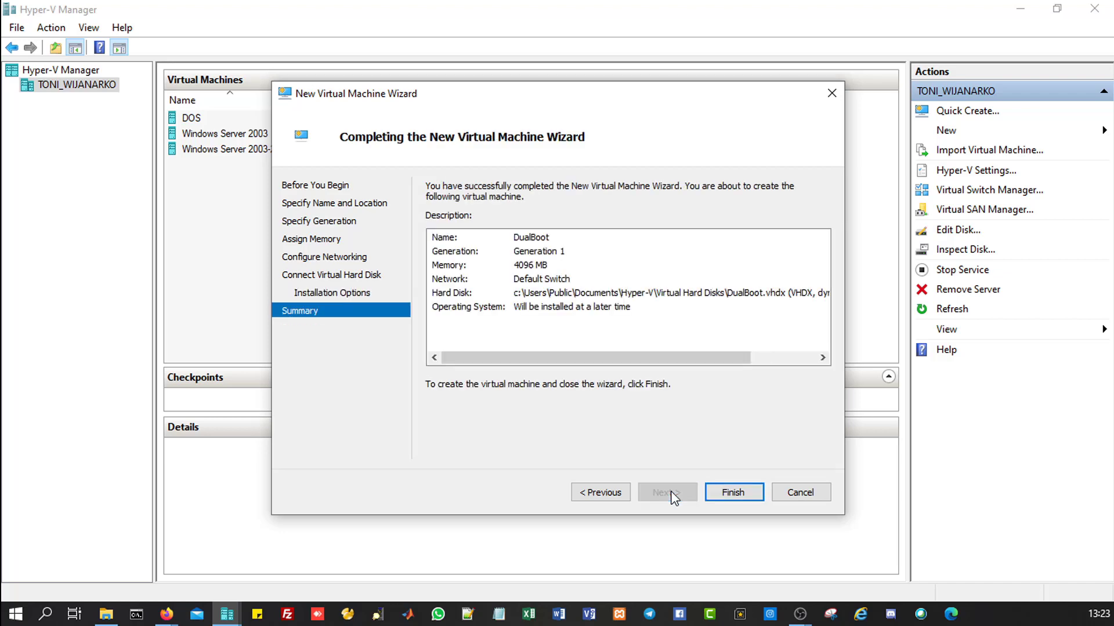
Step: Finish the wizard and open a console window for the new DualBoot machine
click(722, 493)
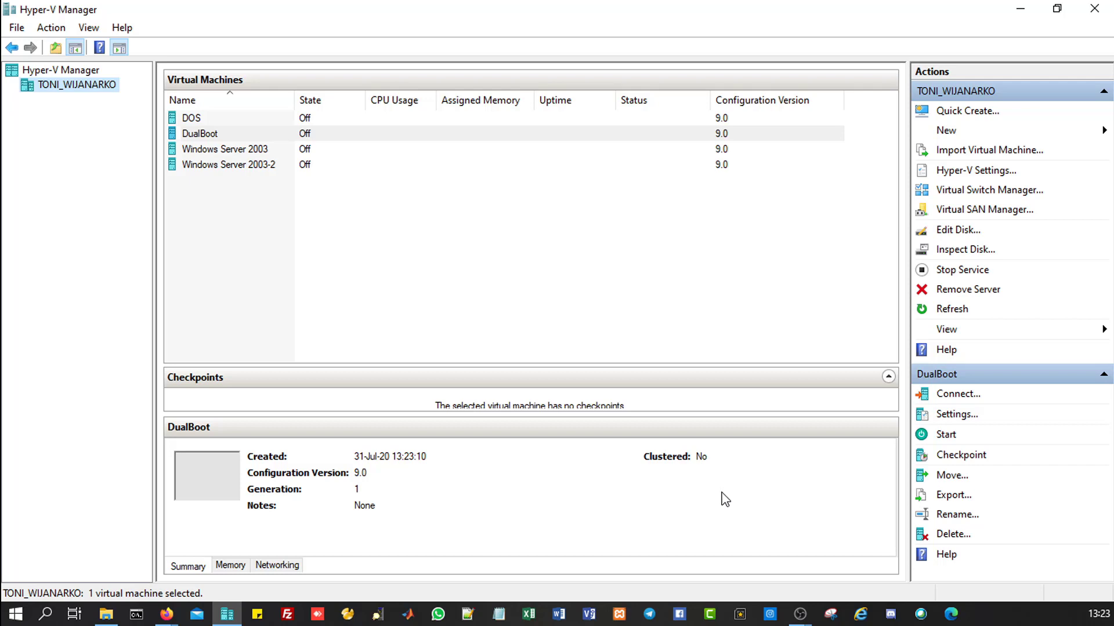
click(207, 138)
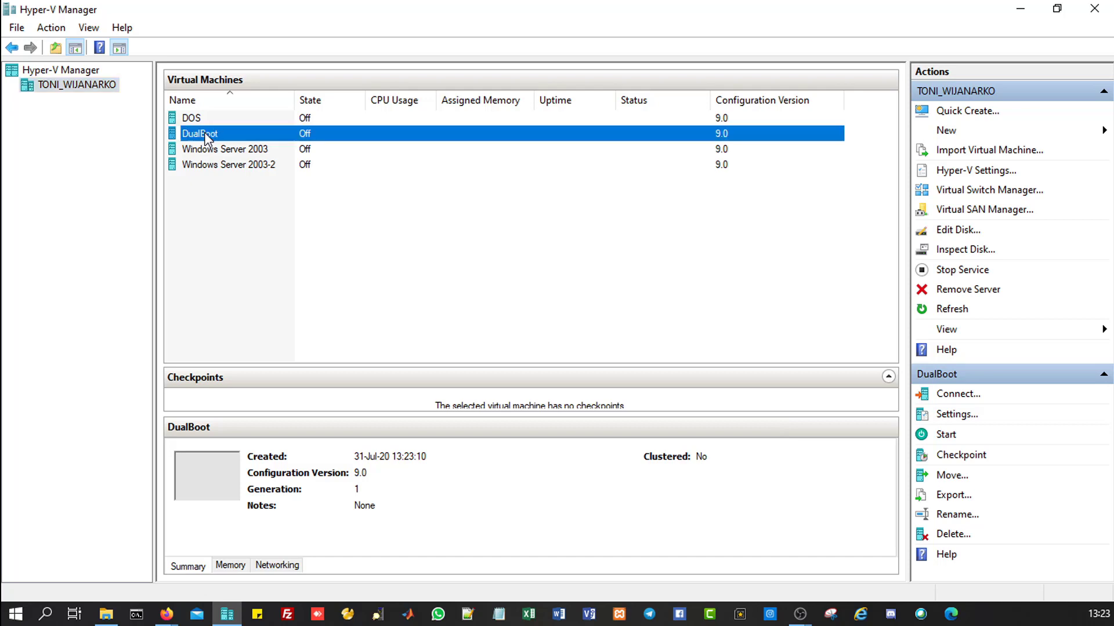
double_click(205, 132)
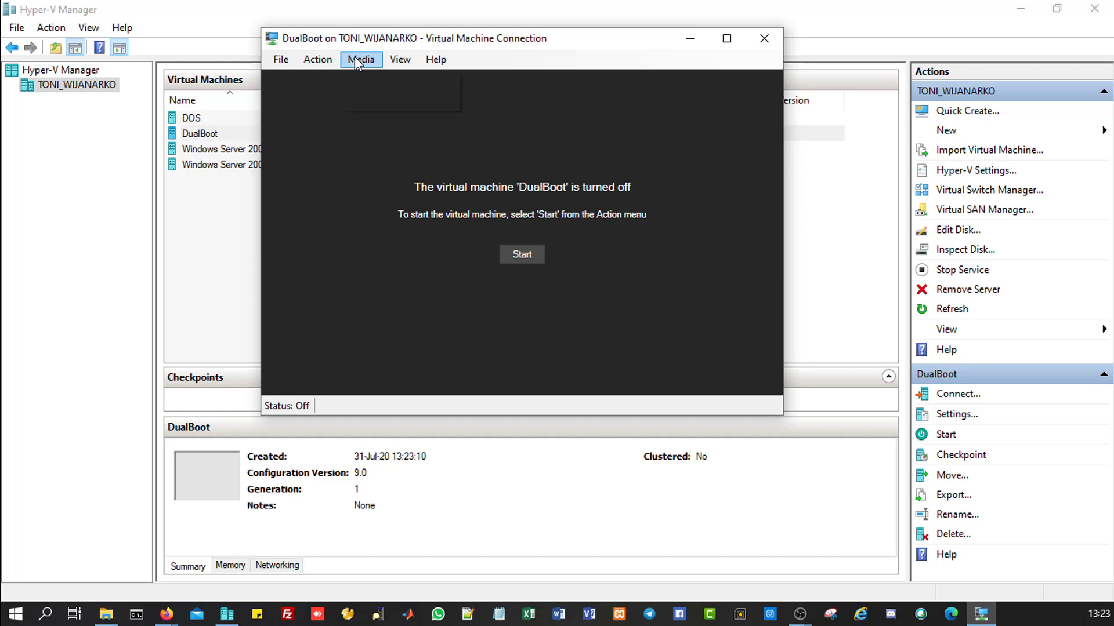
Step: Insert WinXP.iso into DualBoot's DVD drive and power the machine on
click(354, 57)
mouse_move(394, 78)
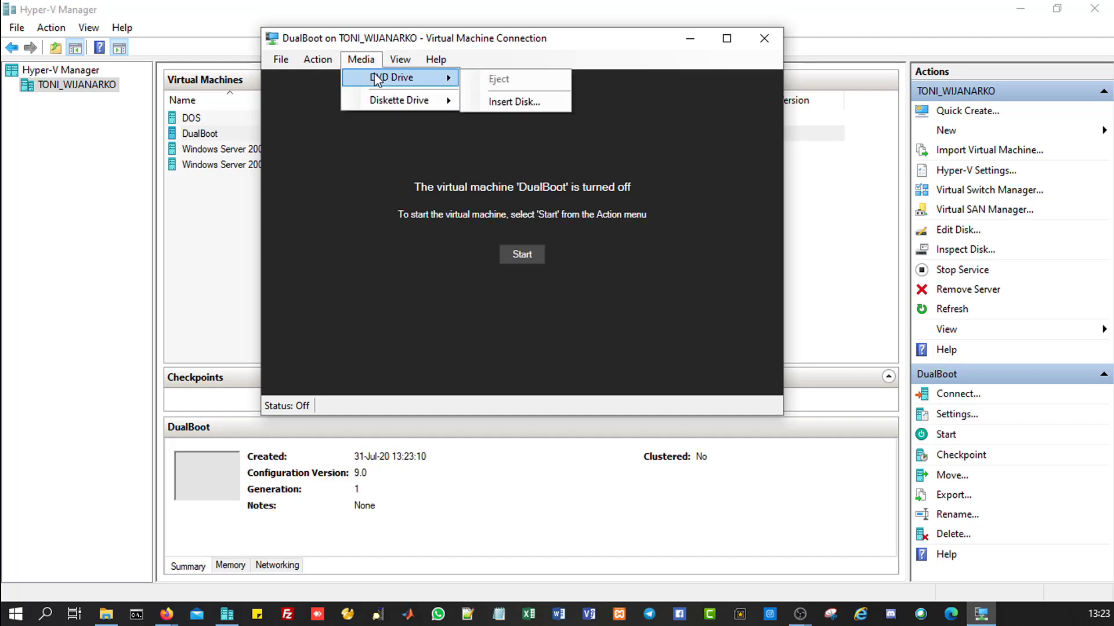
click(507, 101)
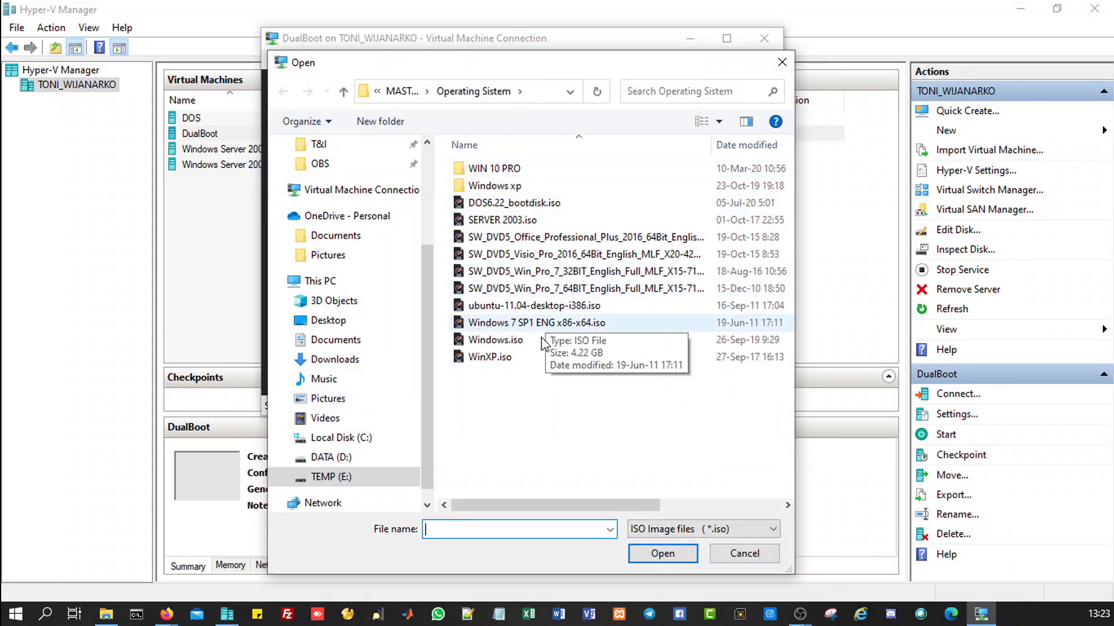
click(498, 360)
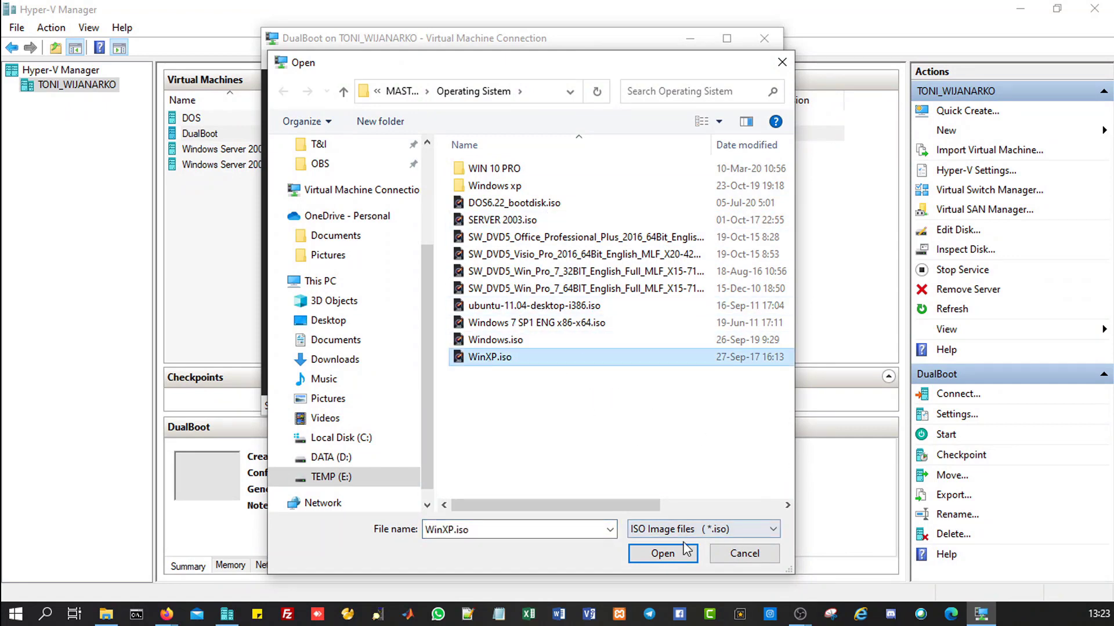
click(668, 552)
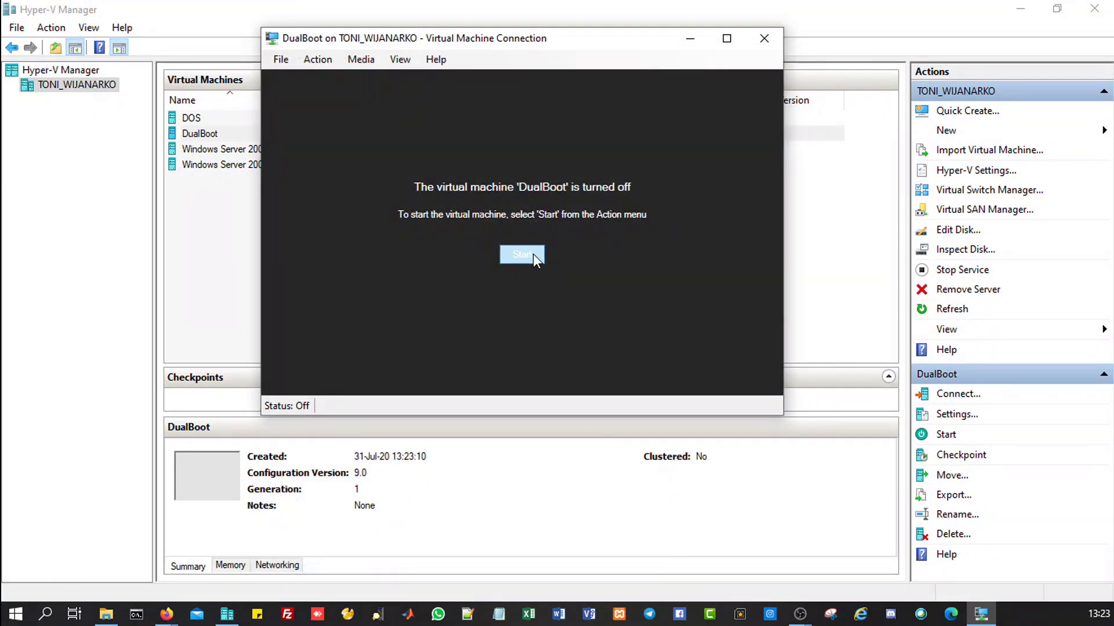
click(533, 255)
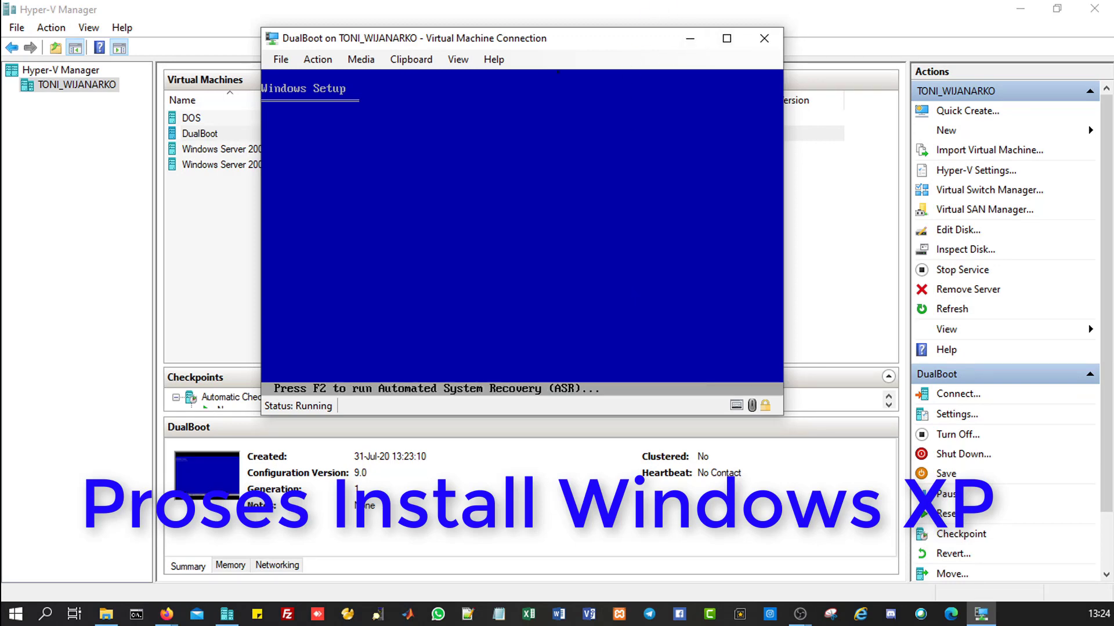
Step: Set the DualBoot console's zoom level to Auto
click(456, 60)
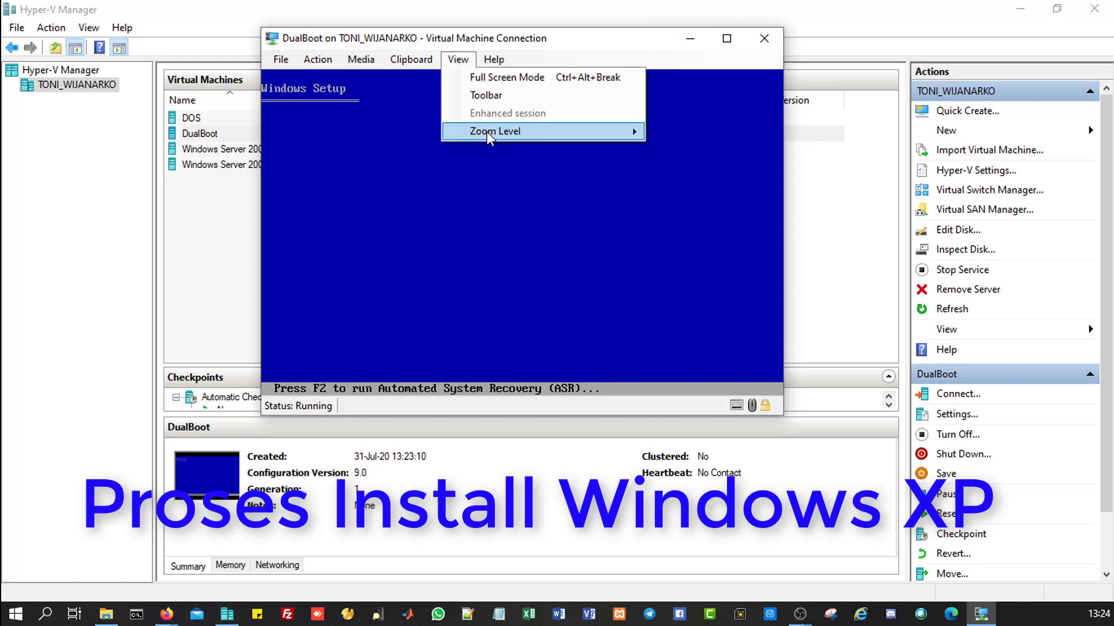
mouse_move(489, 136)
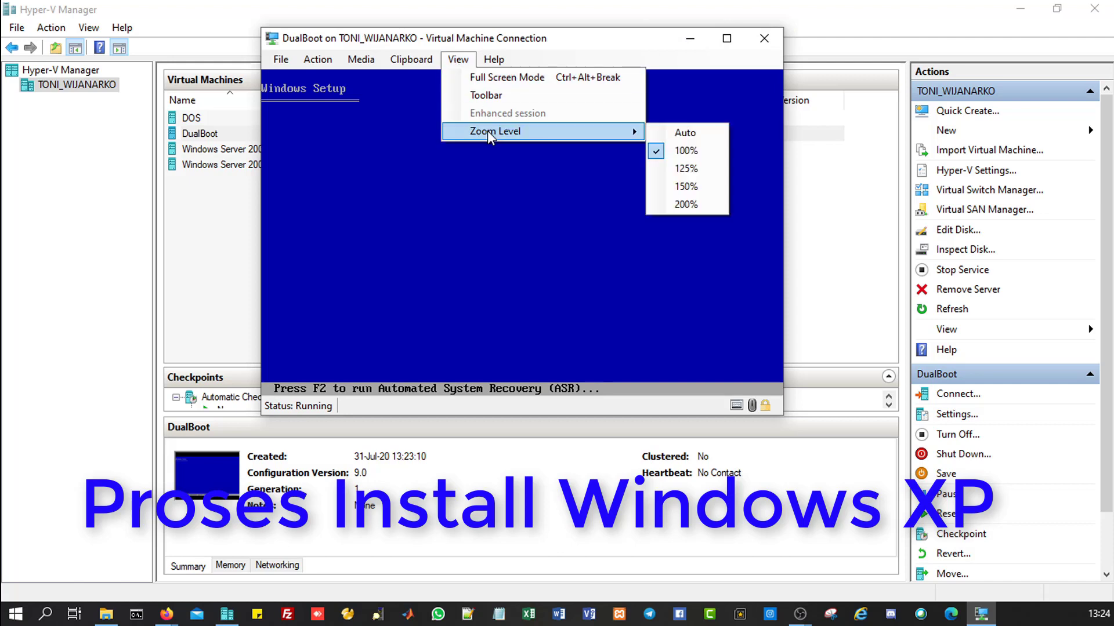
click(667, 133)
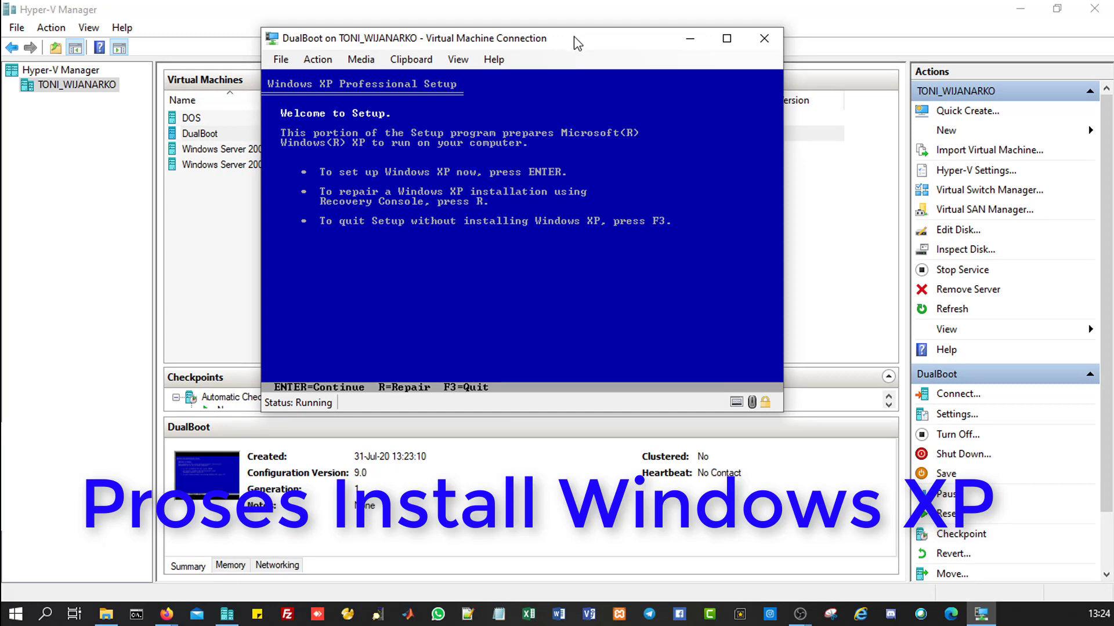
Step: Begin Windows XP Setup from the welcome screen and accept the licence agreement
drag(574, 39, 613, 48)
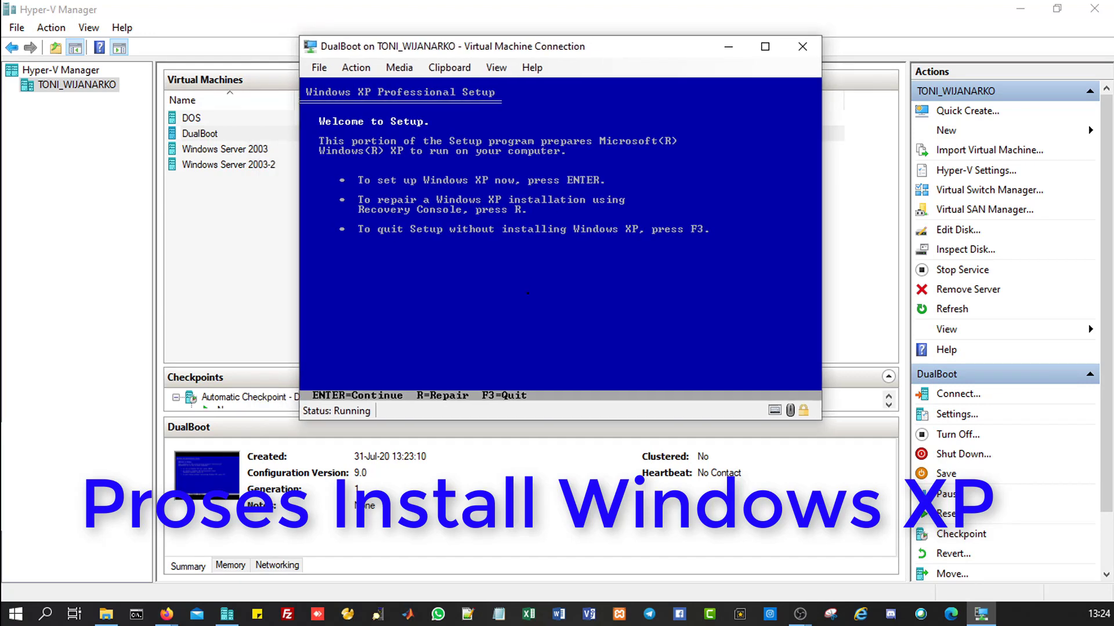
key(Return)
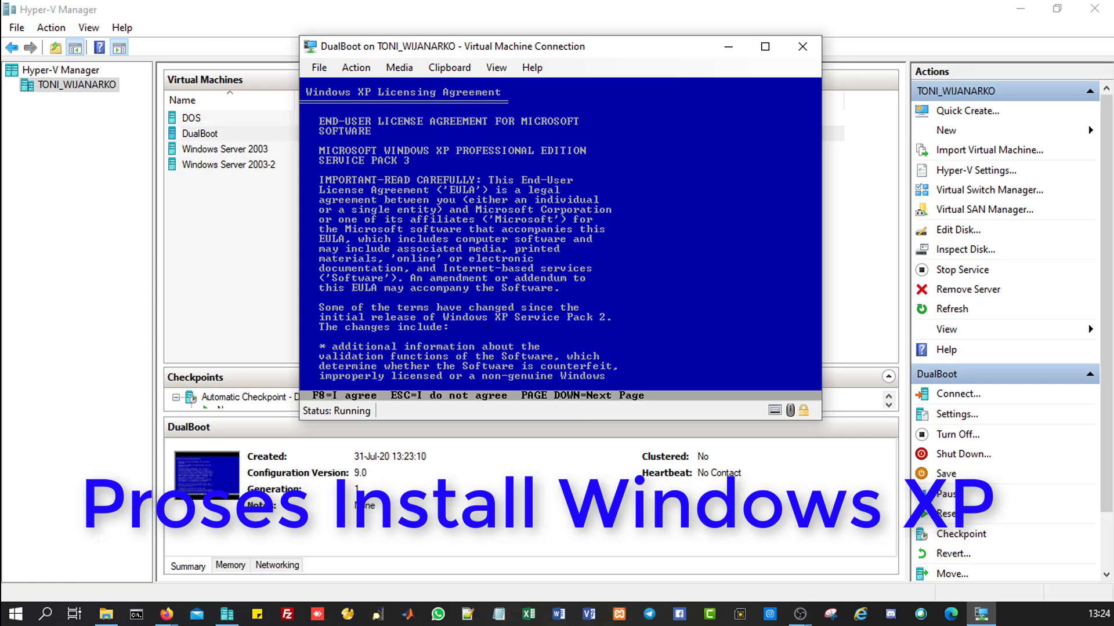
key(F8)
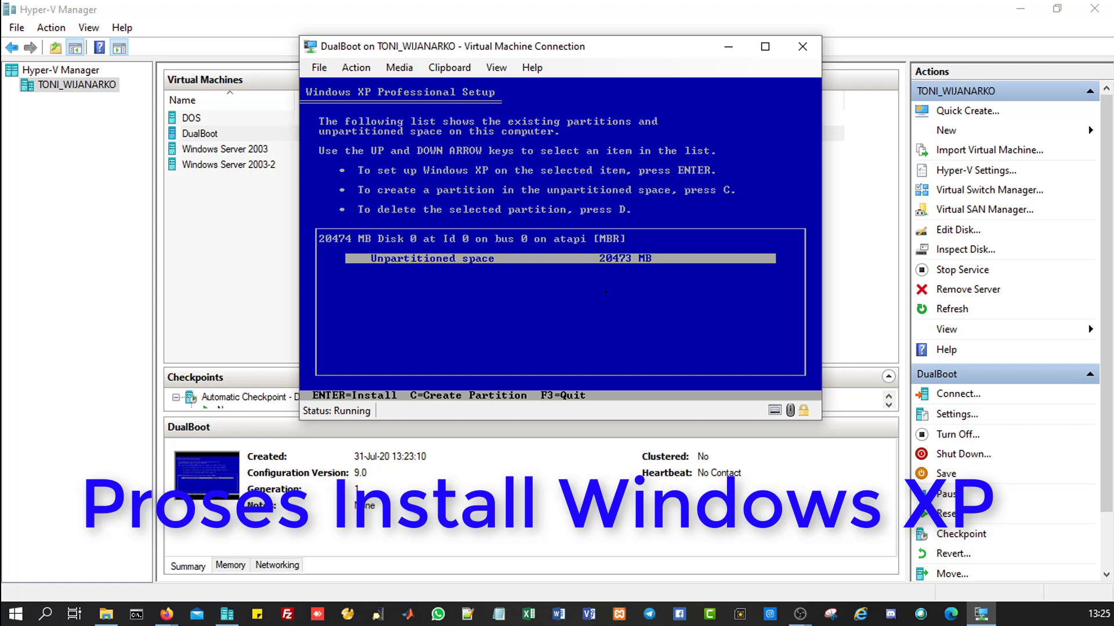
Step: Create a 10466 MB C: partition for XP and quick-format it as NTFS
key(c)
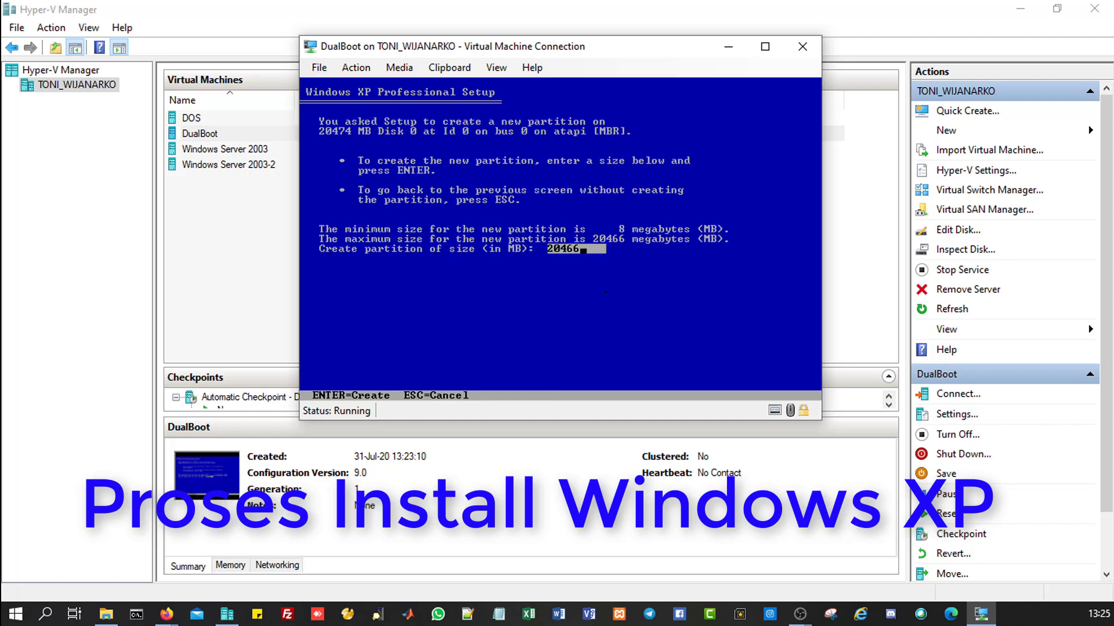
key(BackSpace)
key(BackSpace)
key(BackSpace)
key(BackSpace)
key(BackSpace)
text(10466)
key(Return)
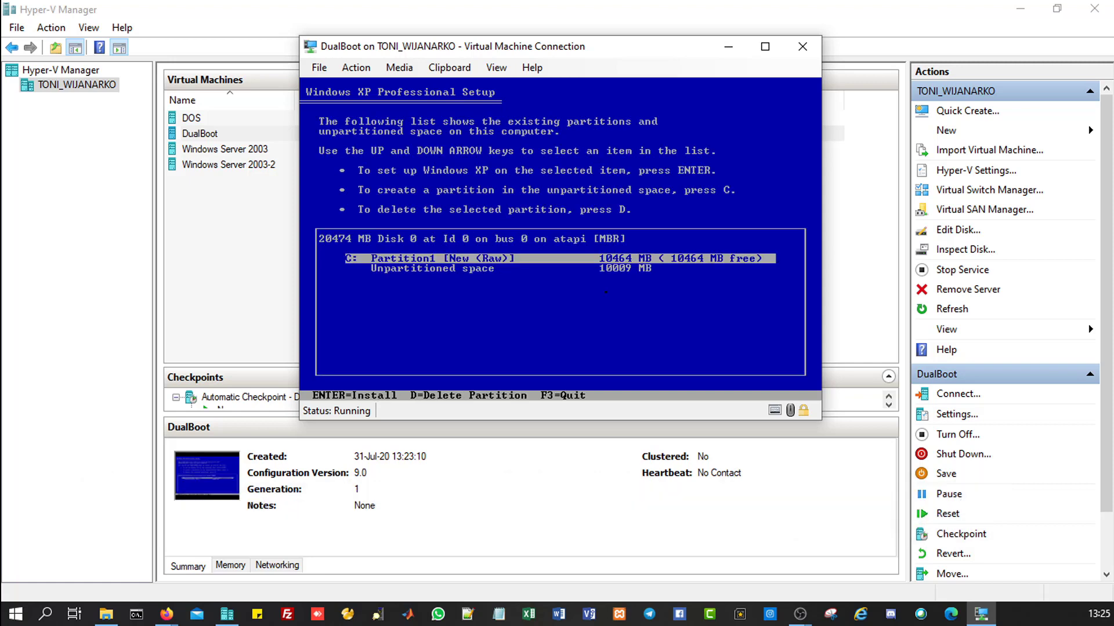
key(Return)
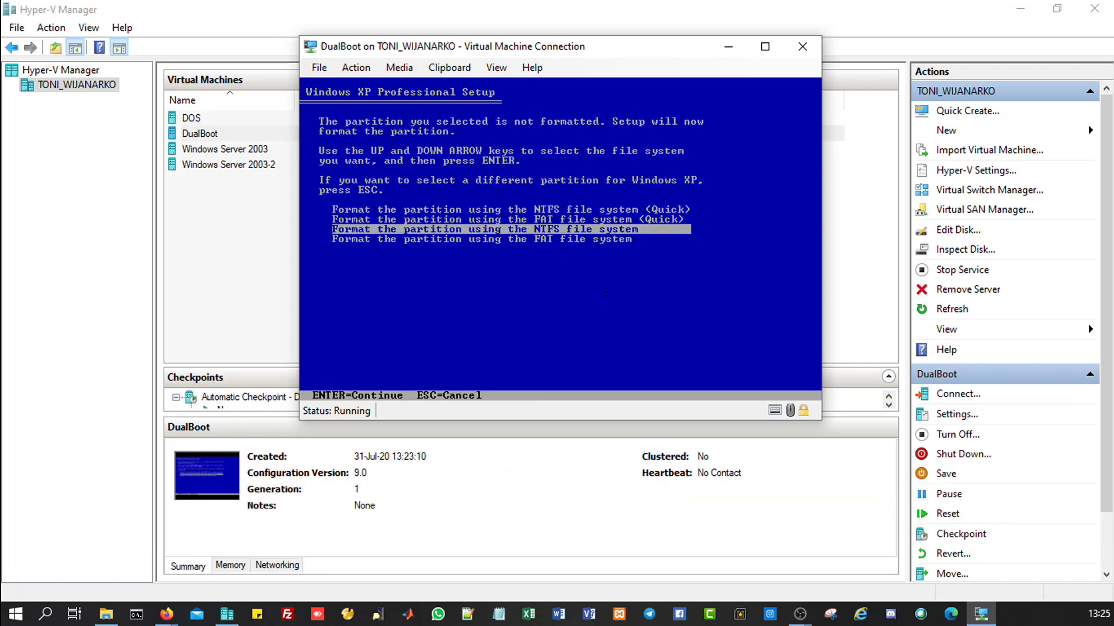
key(Up)
key(Up)
key(Return)
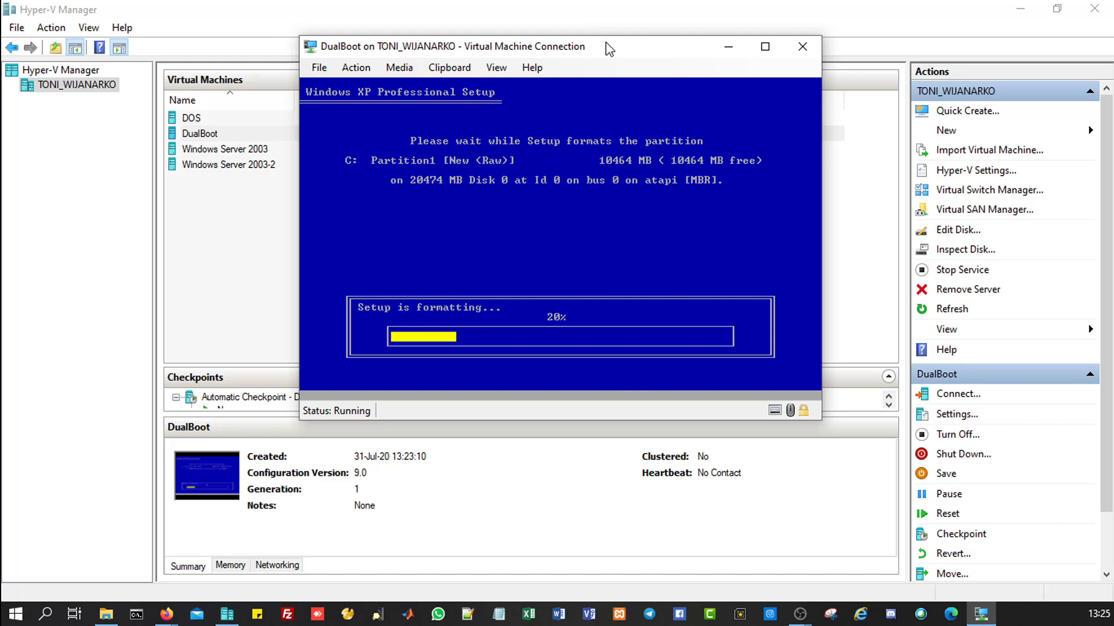
Step: Dock the VM window on the right side and open Task Manager on the left
drag(609, 49, 622, 16)
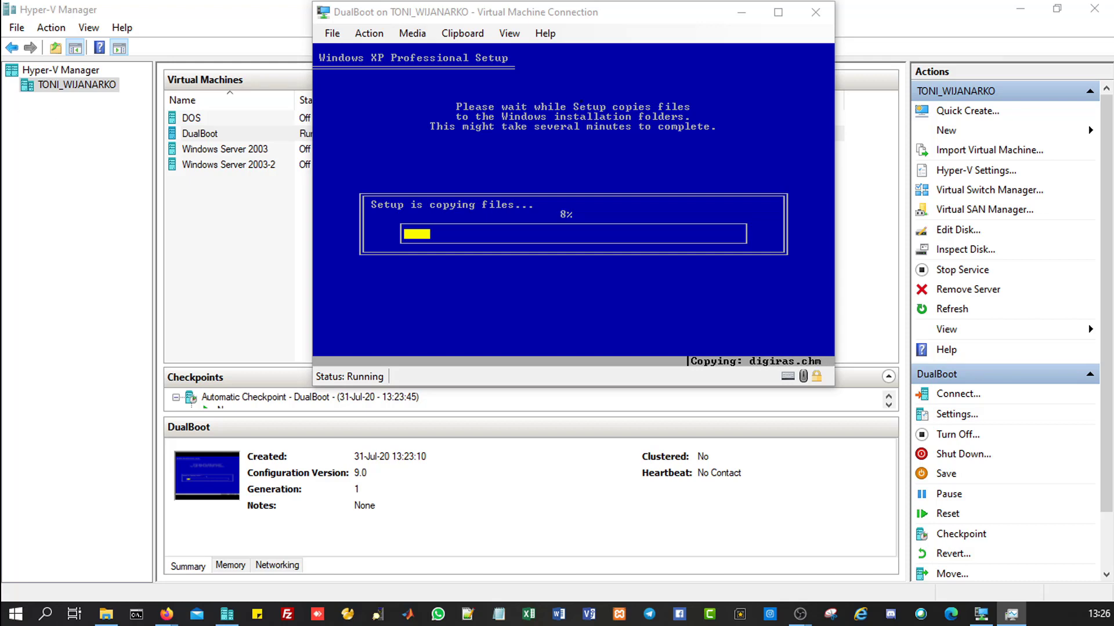
drag(616, 12, 888, 10)
key(ctrl+shift+Escape)
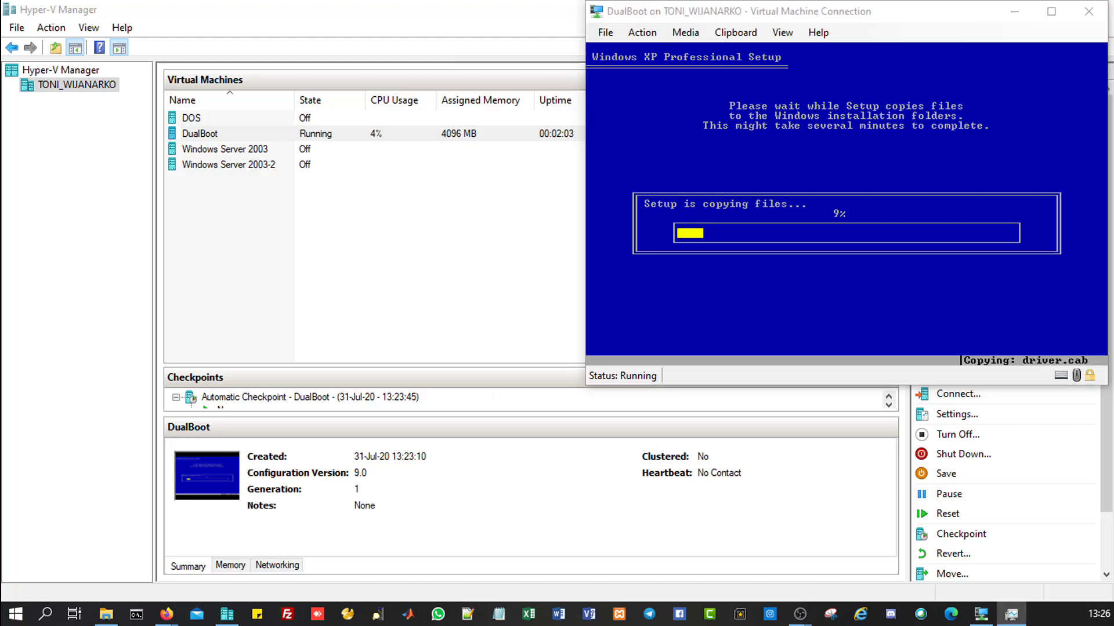
drag(250, 56, 301, 11)
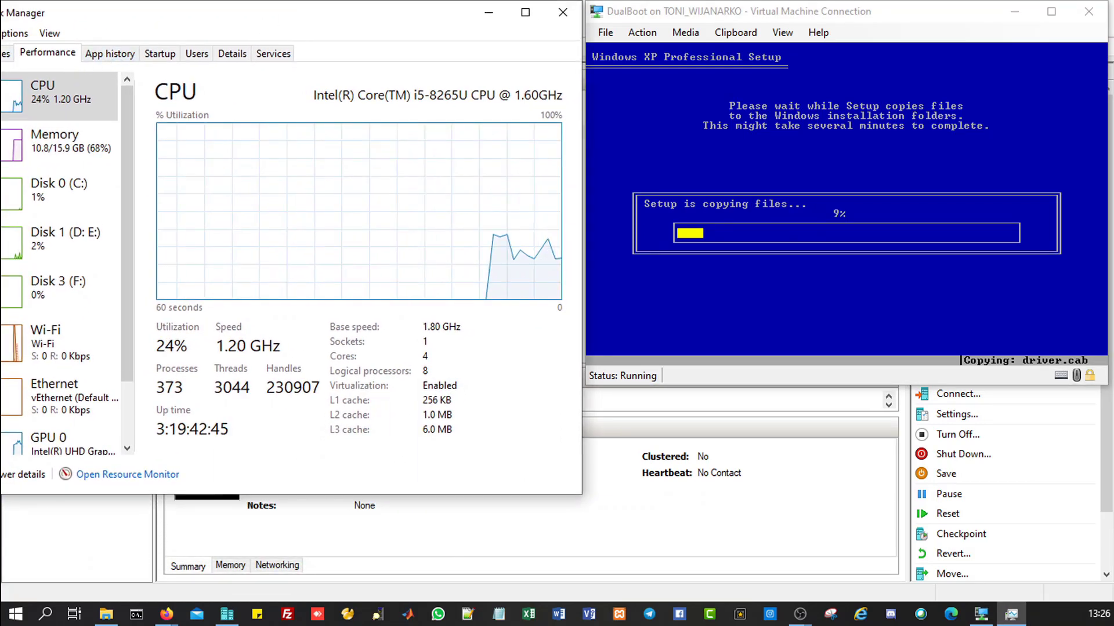
Step: Narrow Task Manager beside the VM and switch it to the Memory page
mouse_move(0, 62)
mouse_down()
mouse_move(41, 63)
mouse_move(6, 63)
mouse_up()
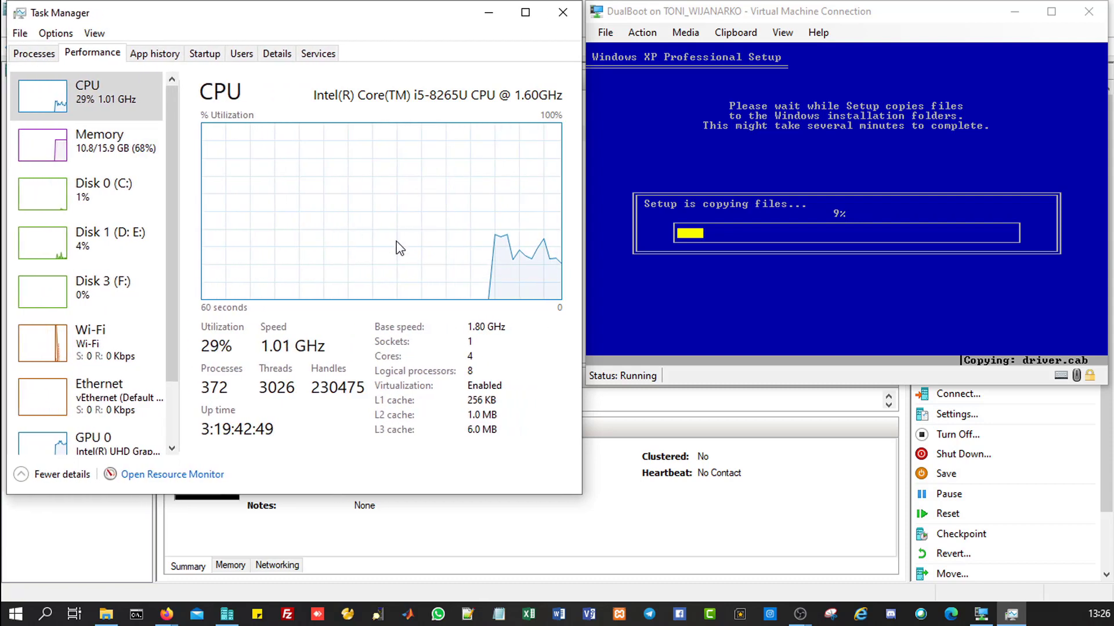
click(120, 167)
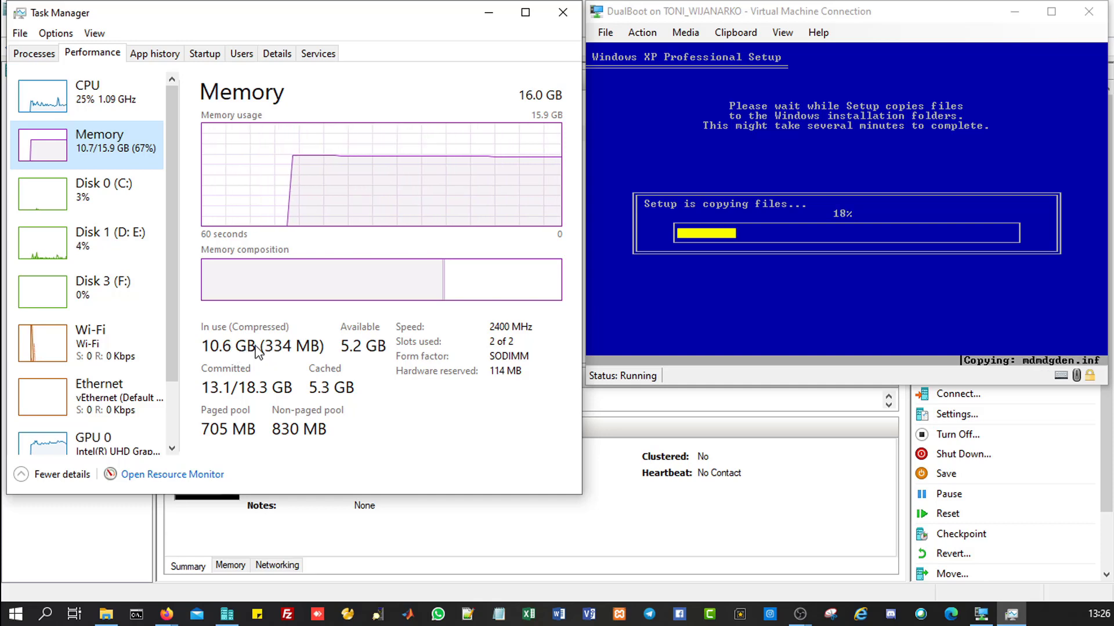
Step: Switch Task Manager back to the CPU graph, then return to the VM window
click(90, 103)
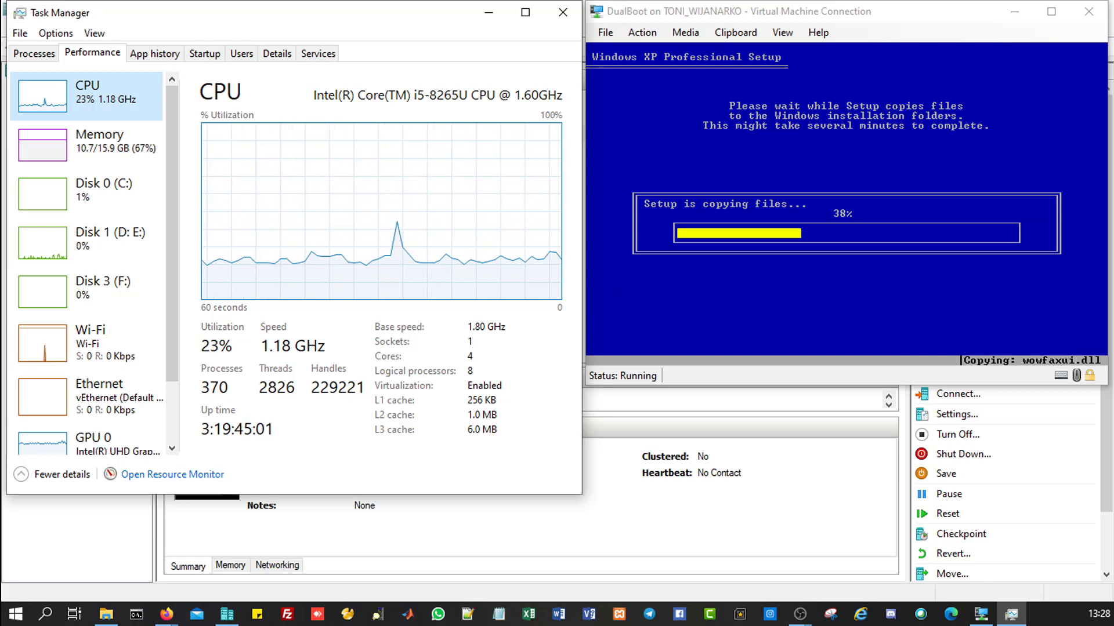
key(alt+Tab)
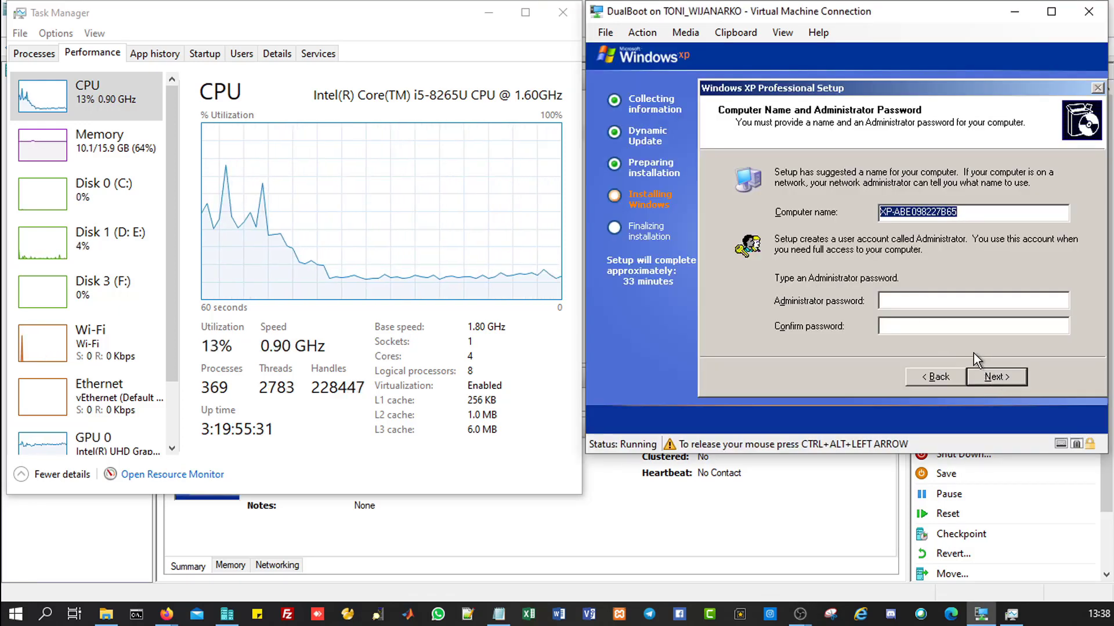
Step: Replace the suggested computer name with XP-01
click(913, 300)
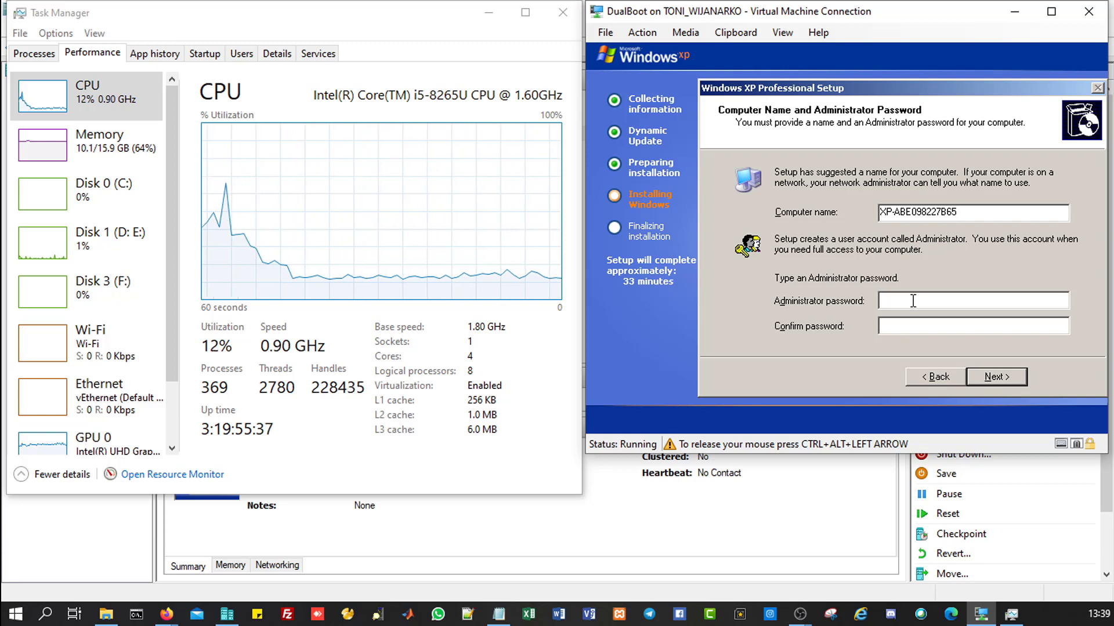
key(ctrl+alt+Left)
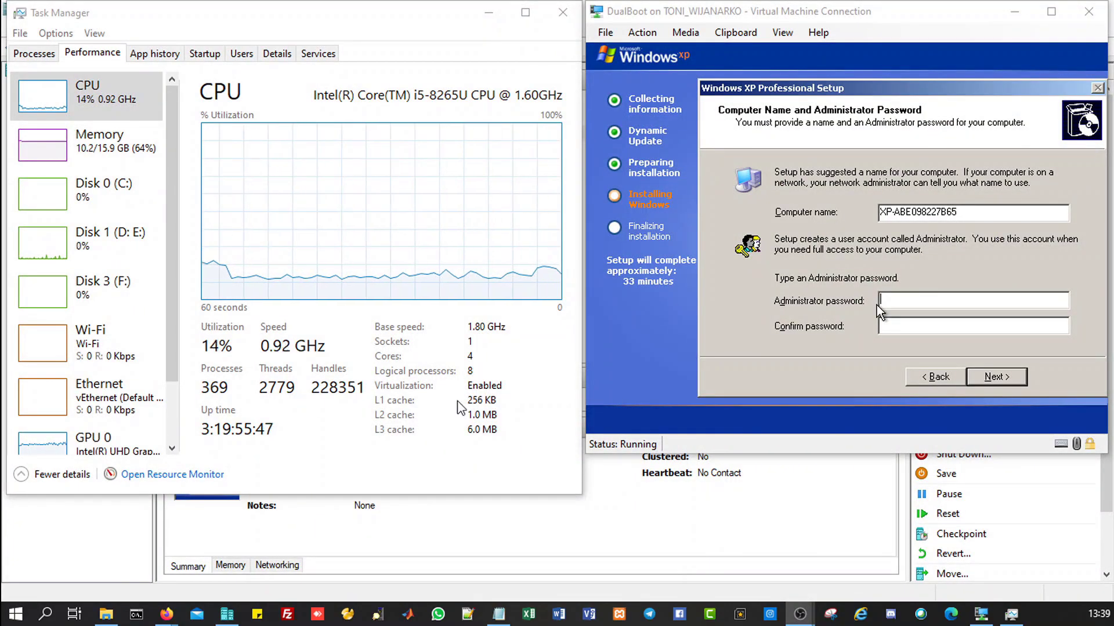
click(876, 305)
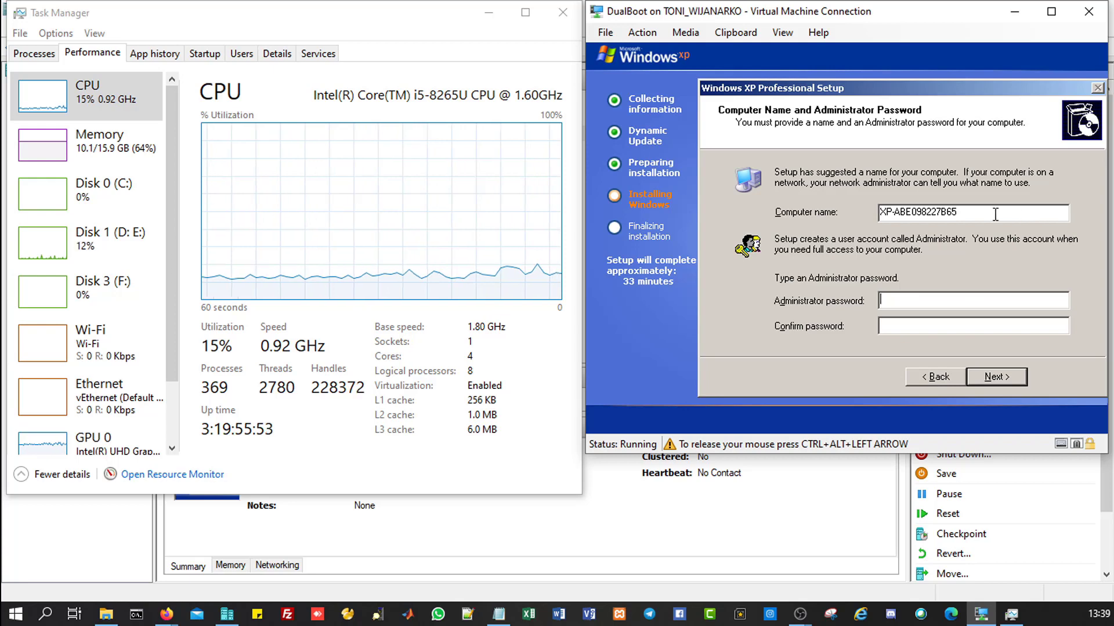
drag(996, 214, 800, 215)
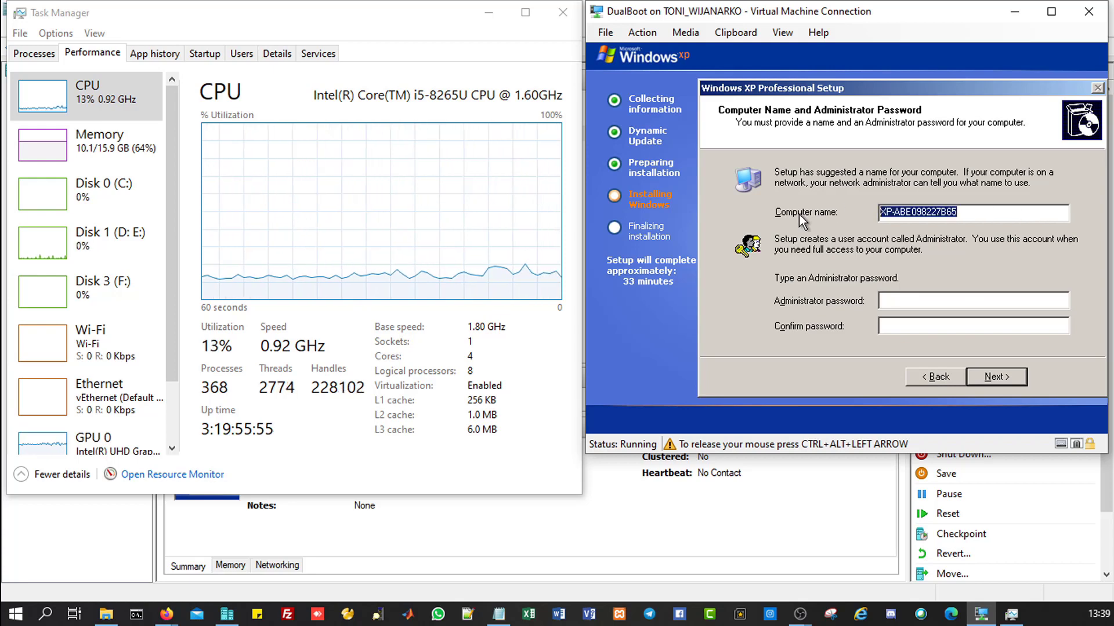
text(XP-)
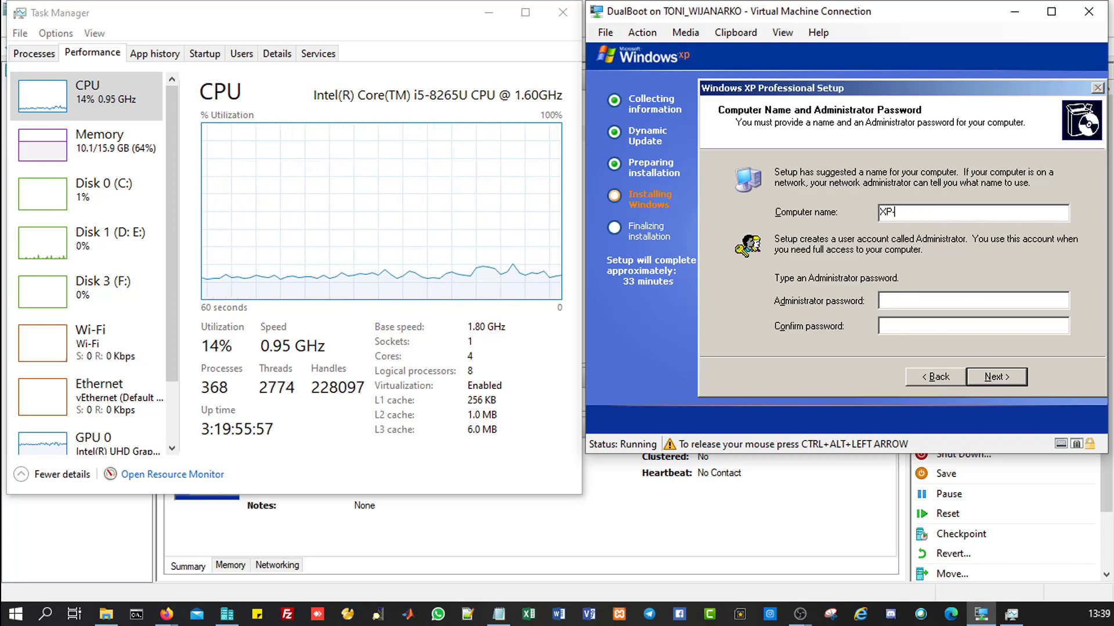
text(01)
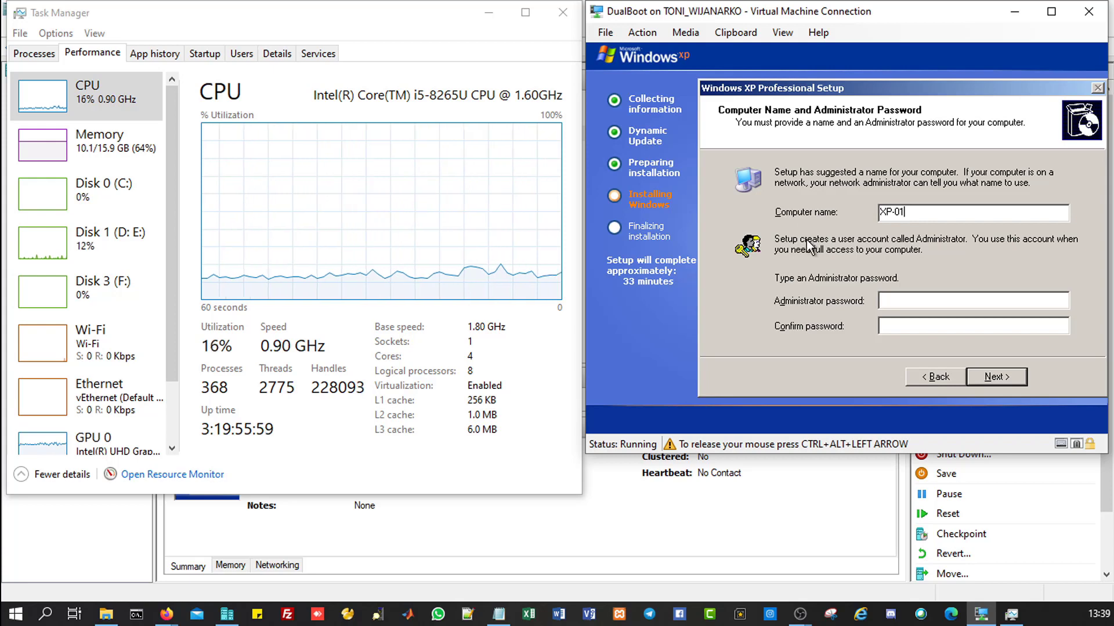
Step: Enter and confirm the Administrator password, then submit the page
click(887, 300)
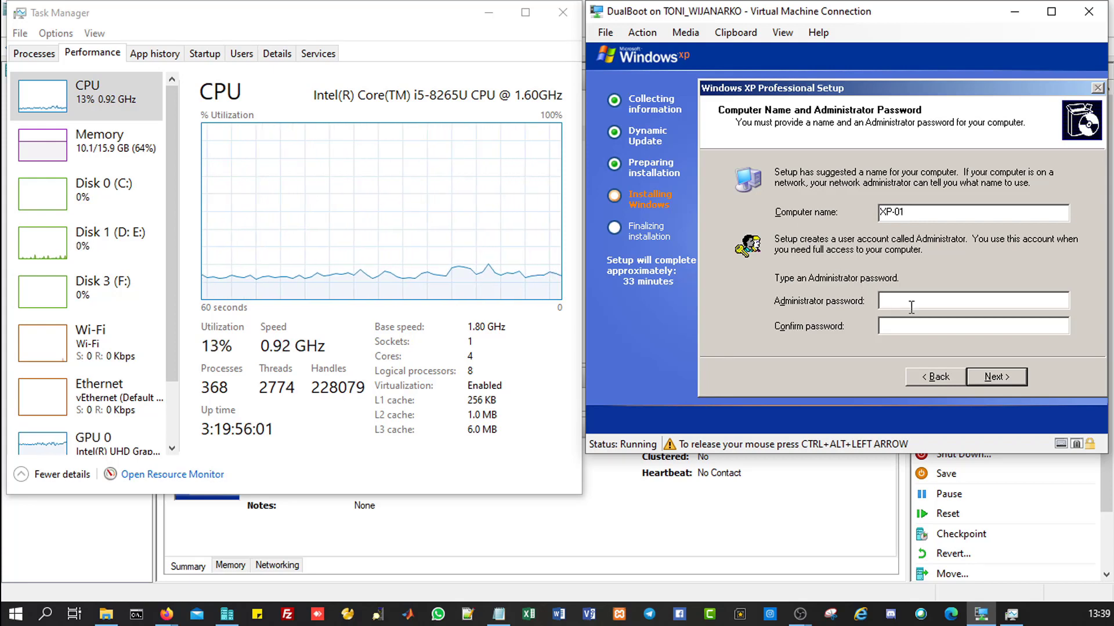
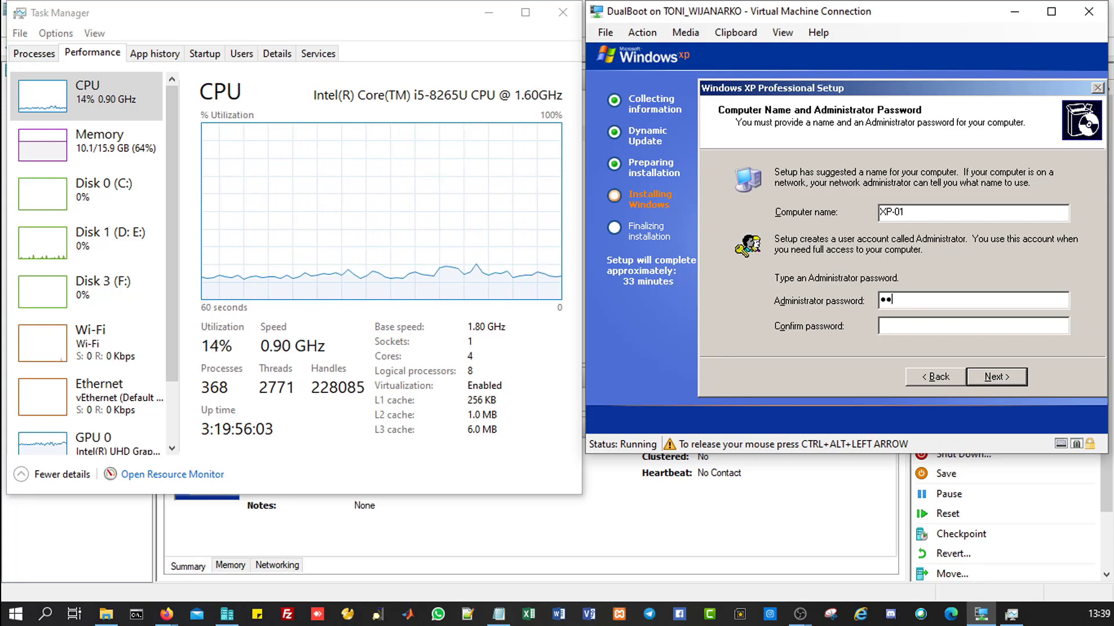
key(Tab)
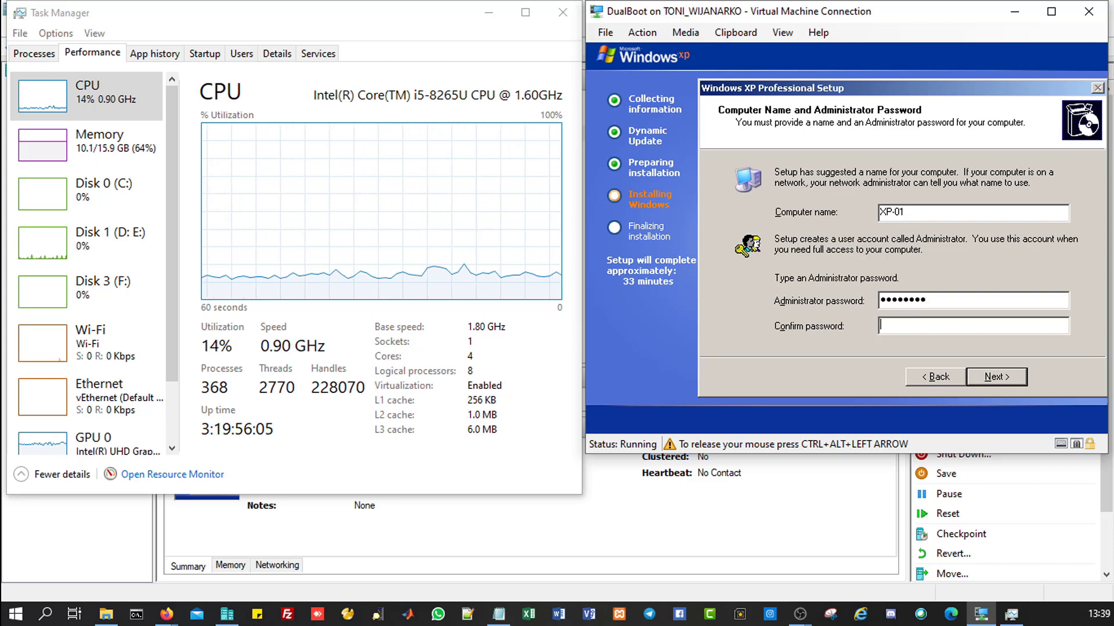
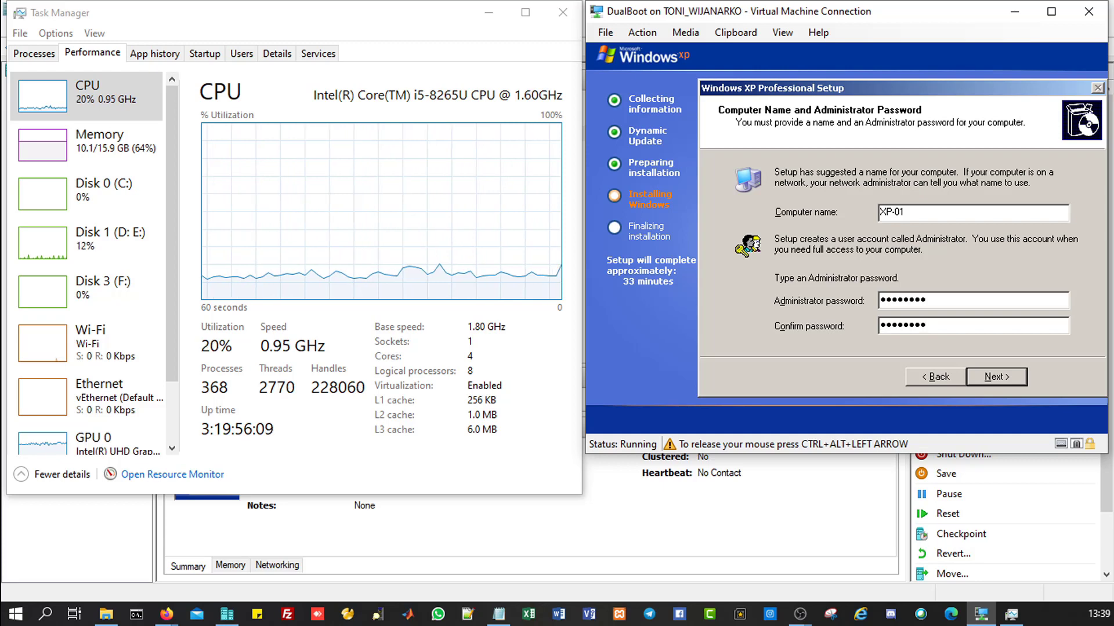
click(1004, 374)
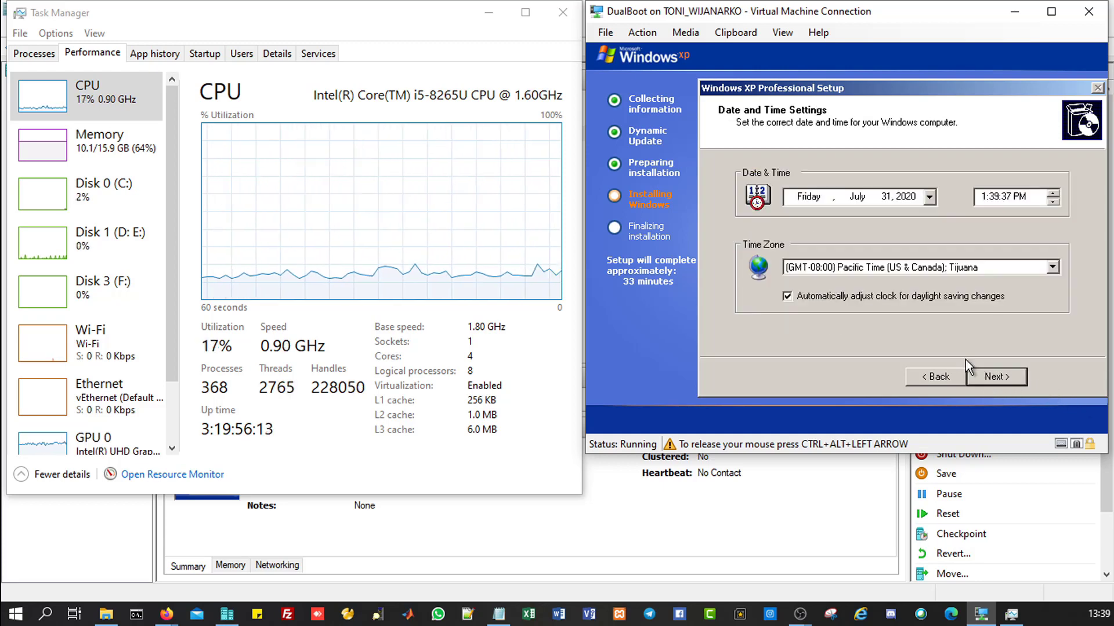
Step: Accept Friday, July 31, 2020 in Pacific Time (GMT-08:00) and let XP setup continue
click(994, 374)
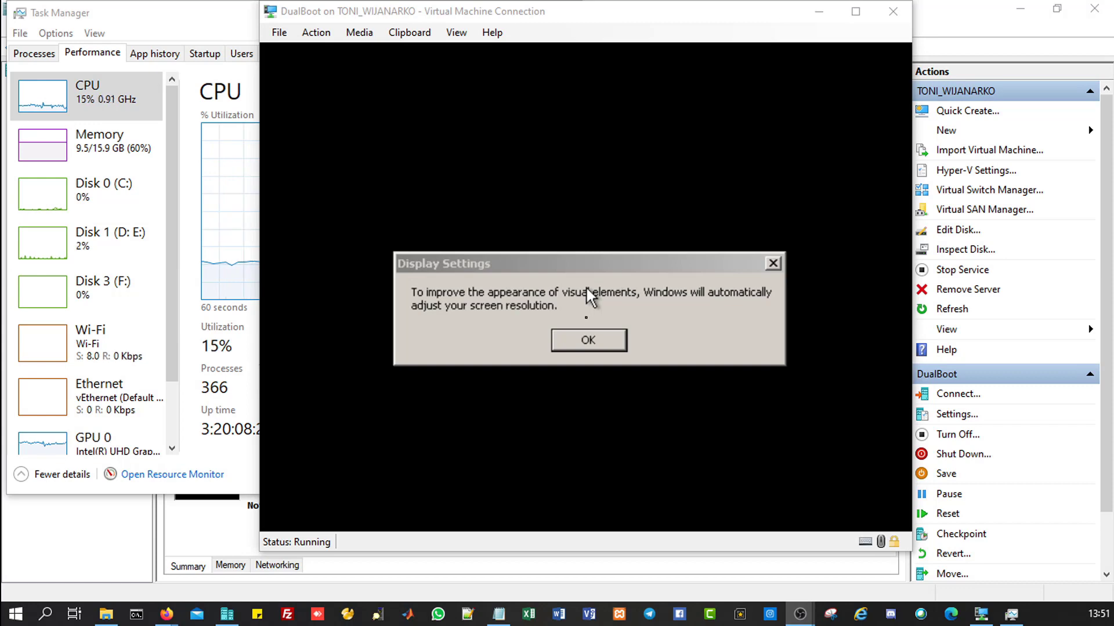
Step: Accept Windows XP's automatic screen resolution change and keep the new resolution
click(586, 287)
click(590, 341)
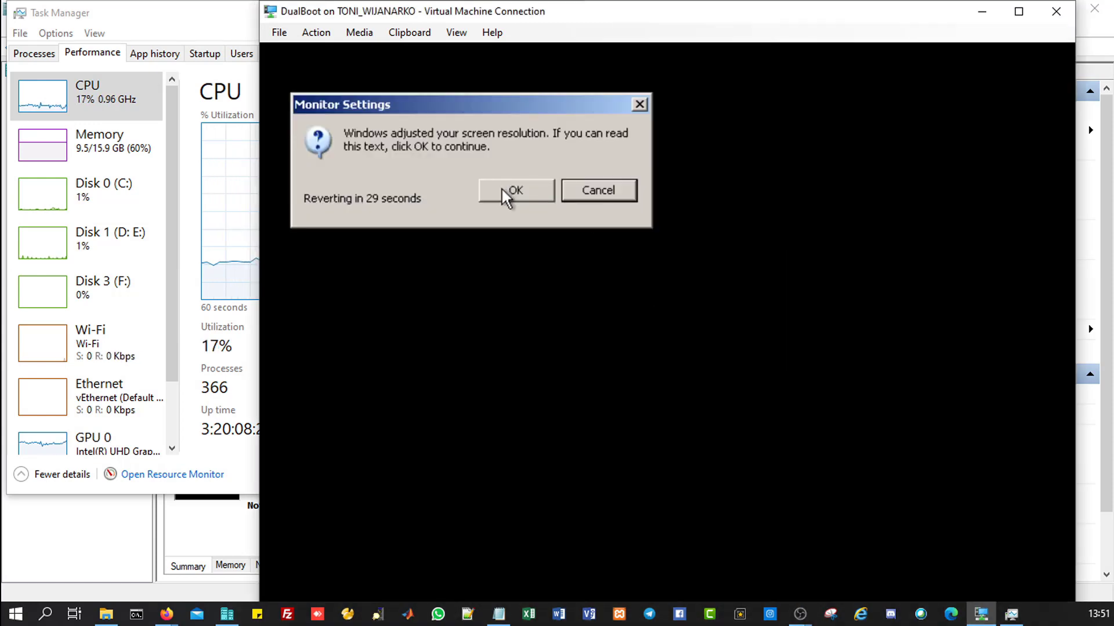
click(502, 189)
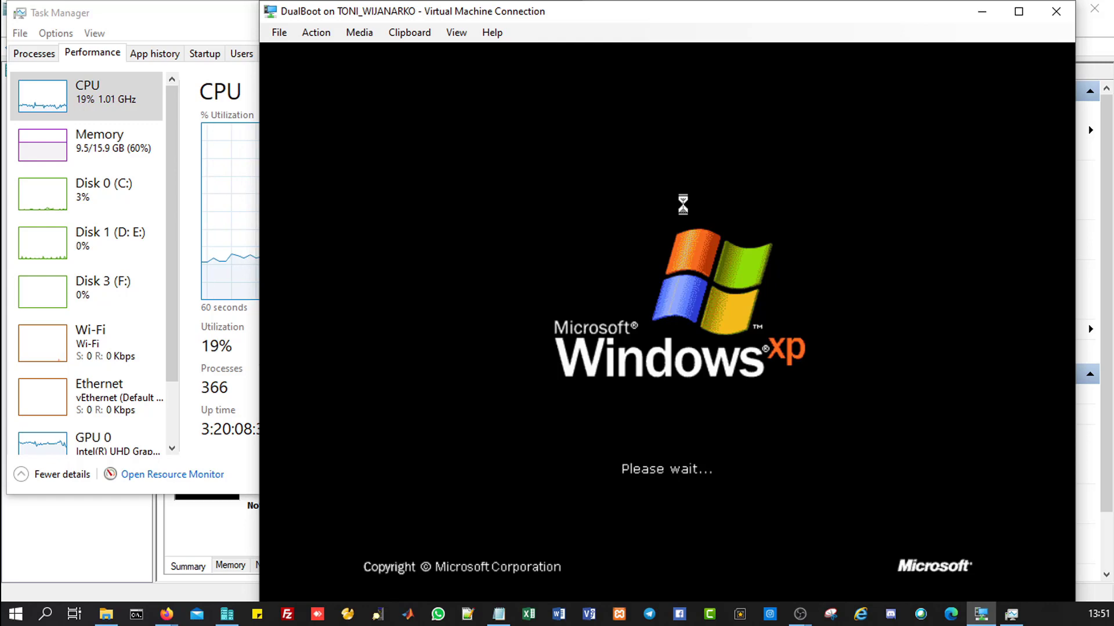
Step: Set the VM connection window's zoom level to Auto
click(456, 32)
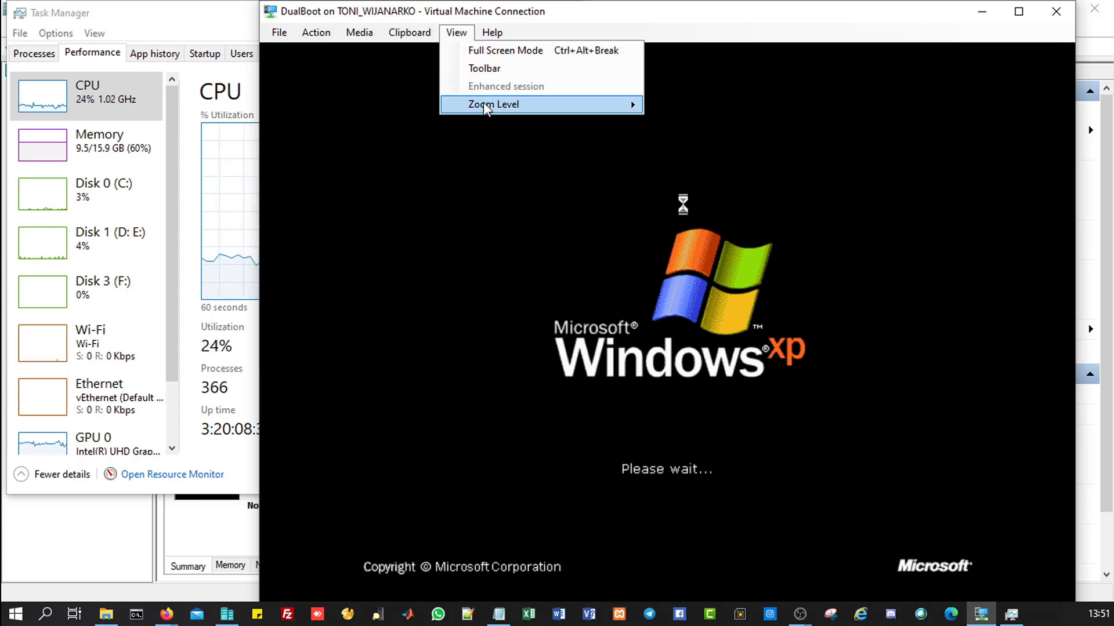
mouse_move(487, 107)
click(682, 107)
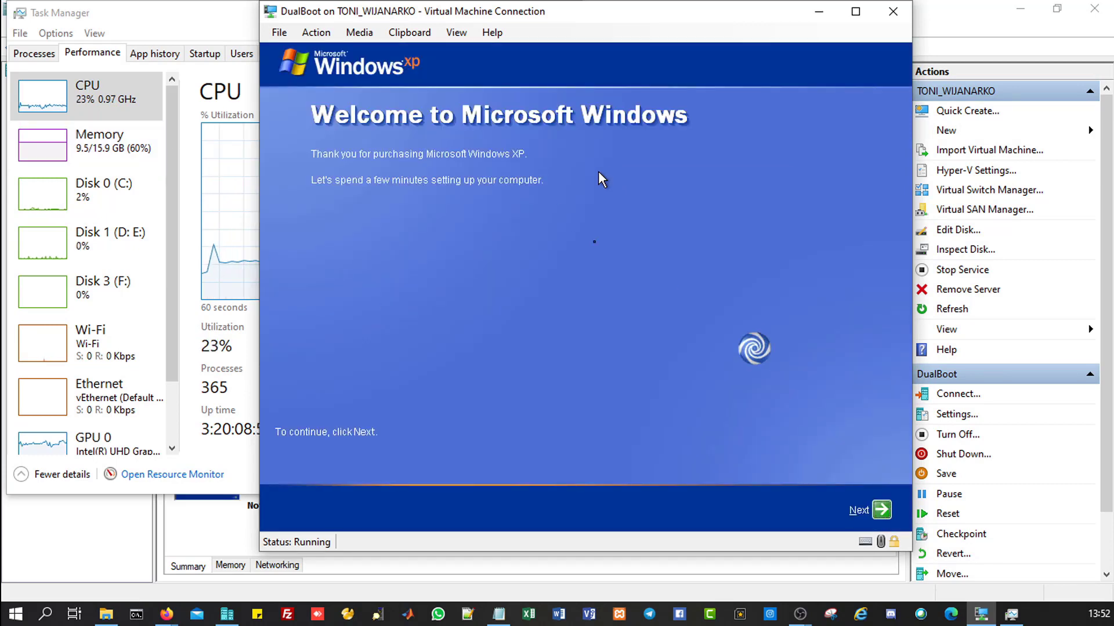
Step: Move past the XP Welcome page and choose 'Not right now' for Automatic Updates
click(597, 172)
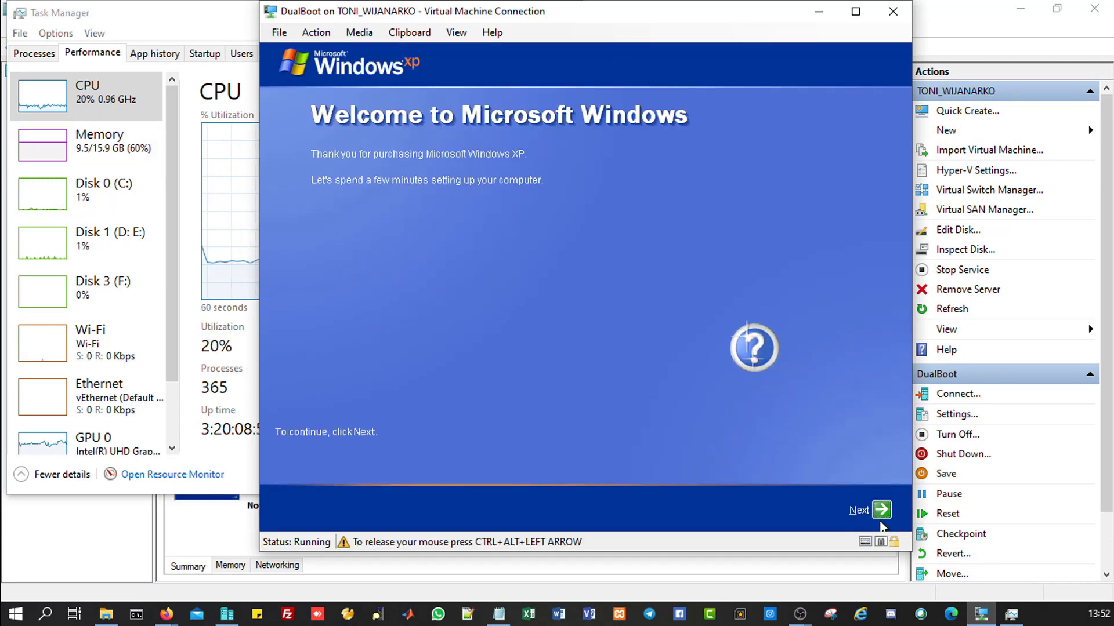
click(879, 510)
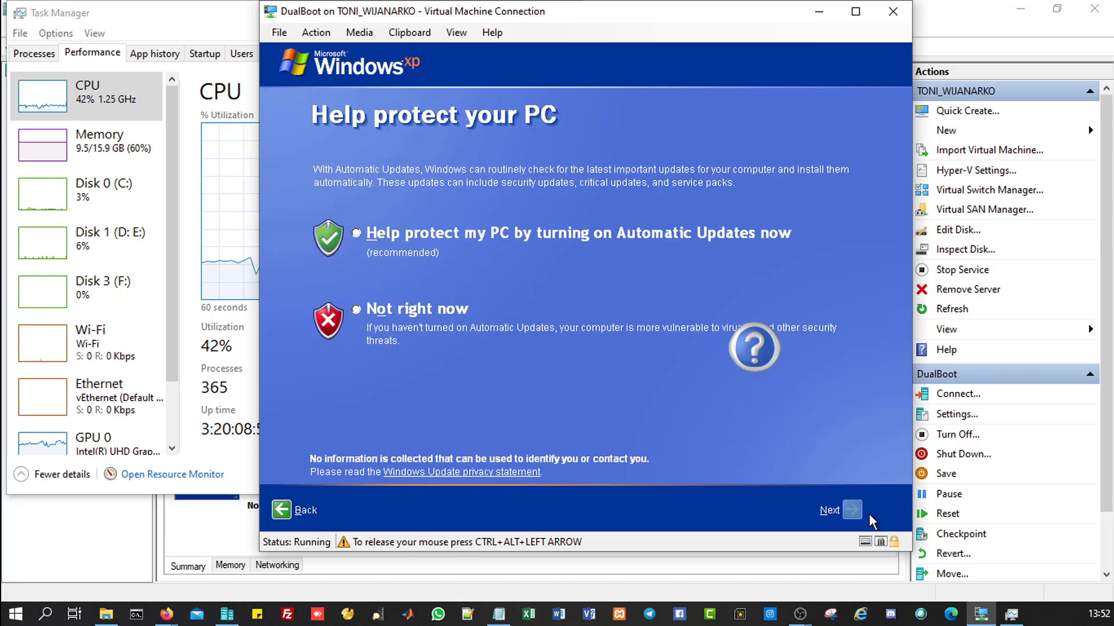
click(376, 311)
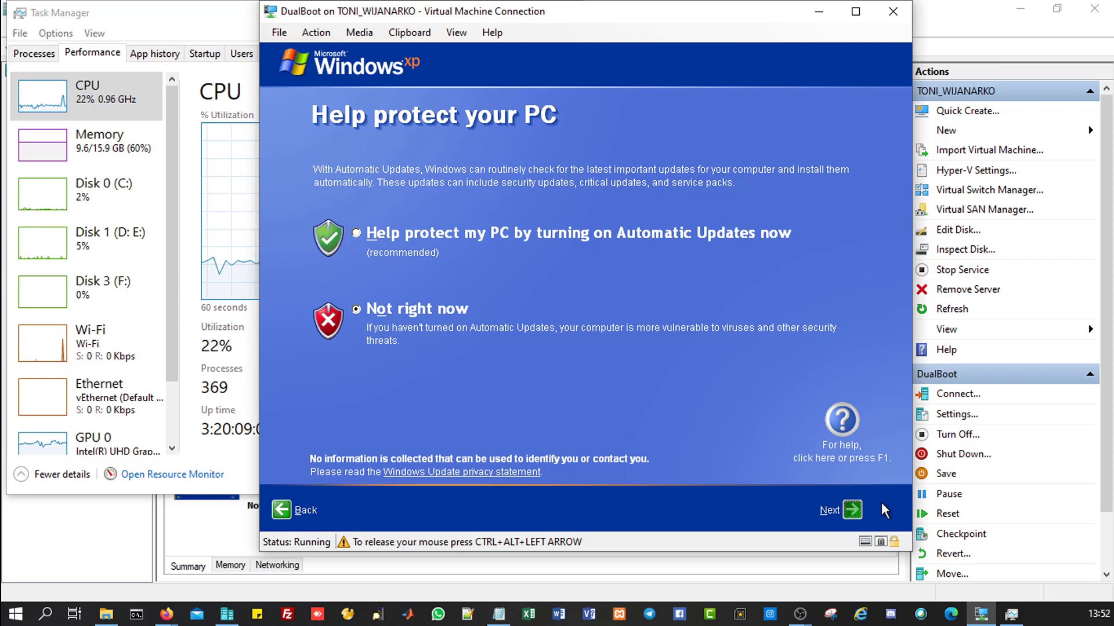
Step: Enter the main user's name in the Your name box and finish the XP setup wizard
click(853, 511)
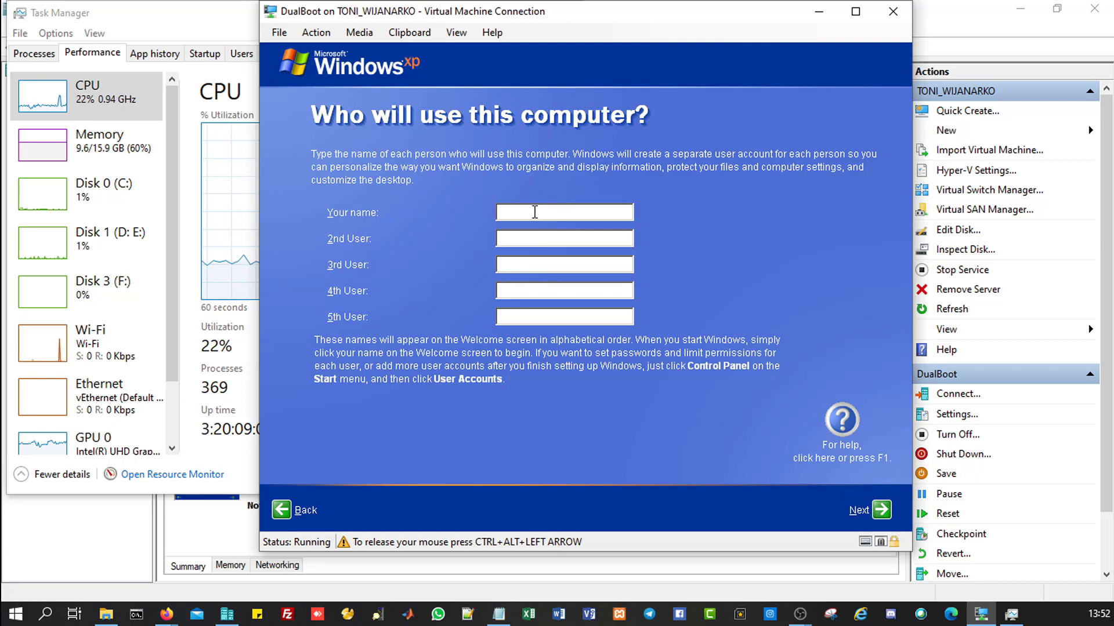
click(532, 213)
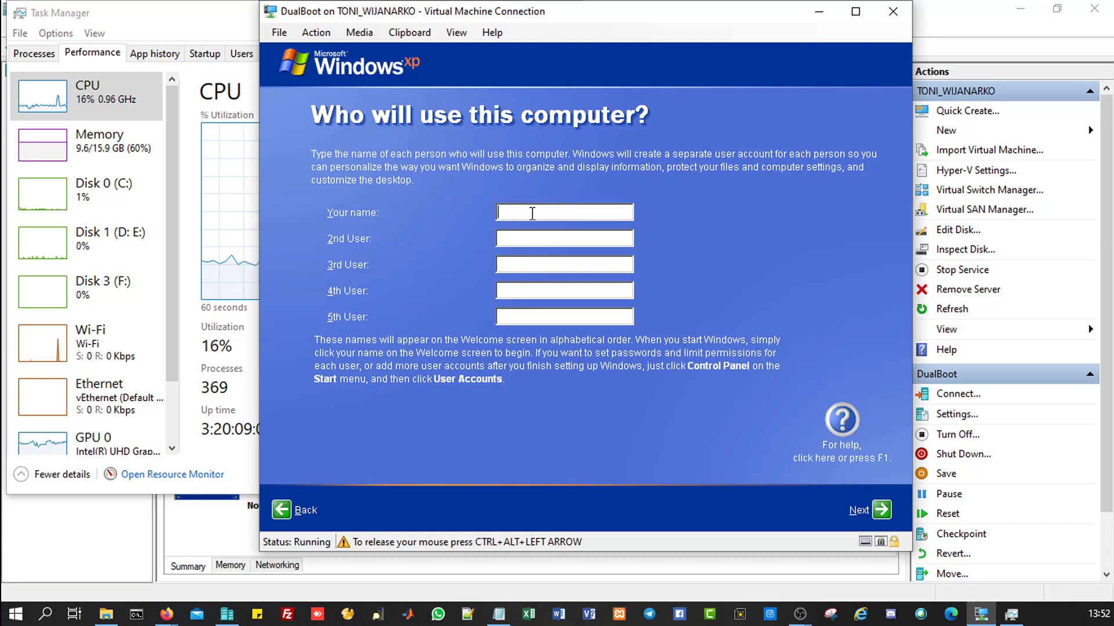
text(T)
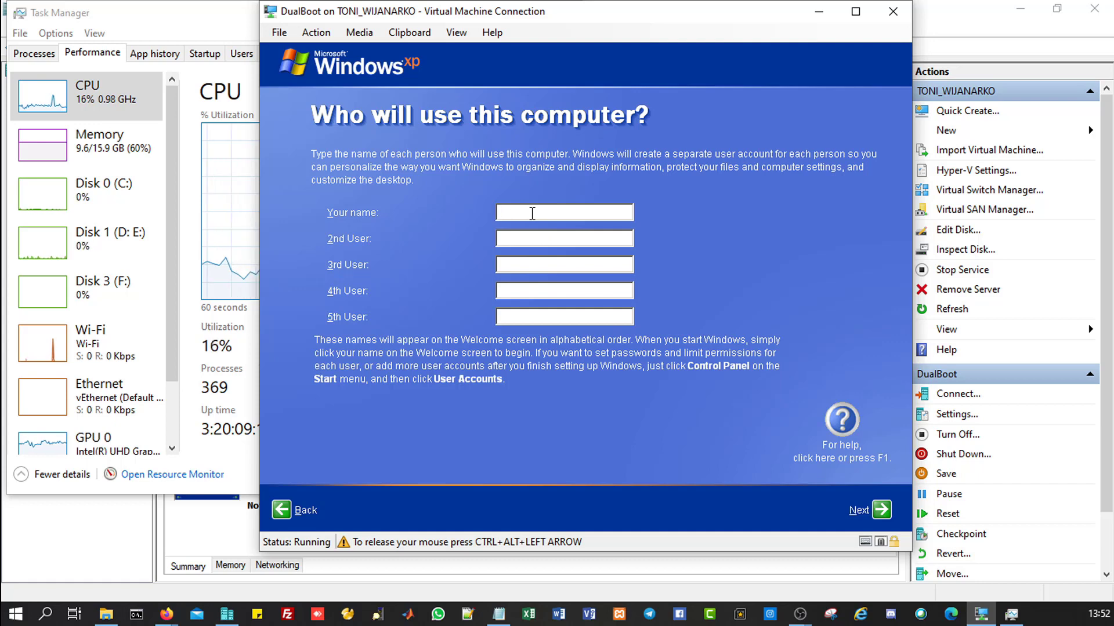
text(Toni)
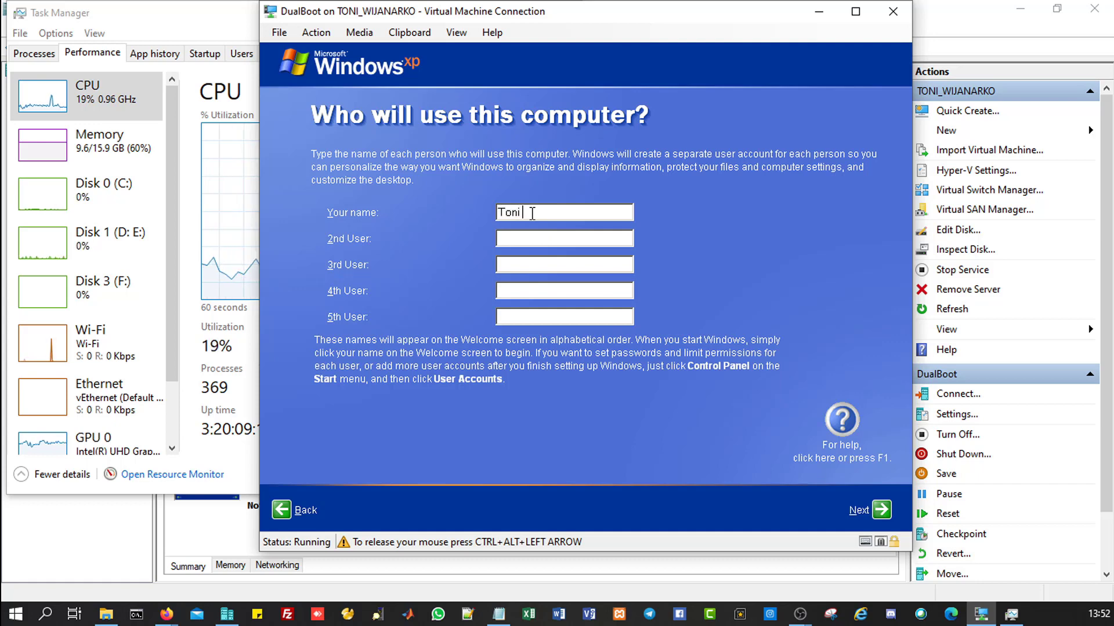
text( Wijanarko)
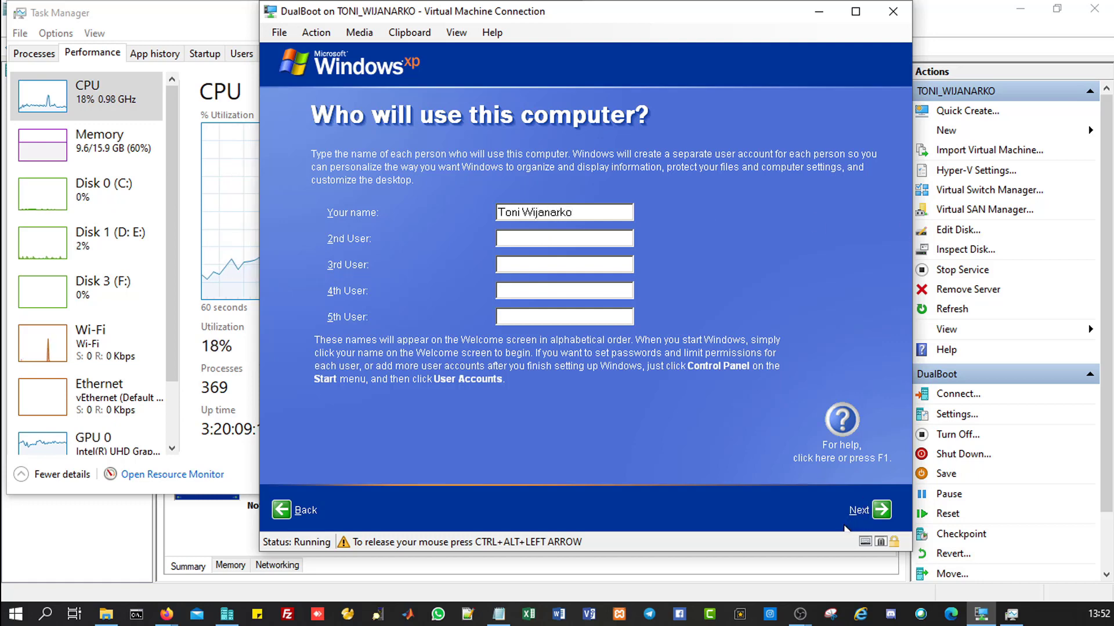
click(879, 511)
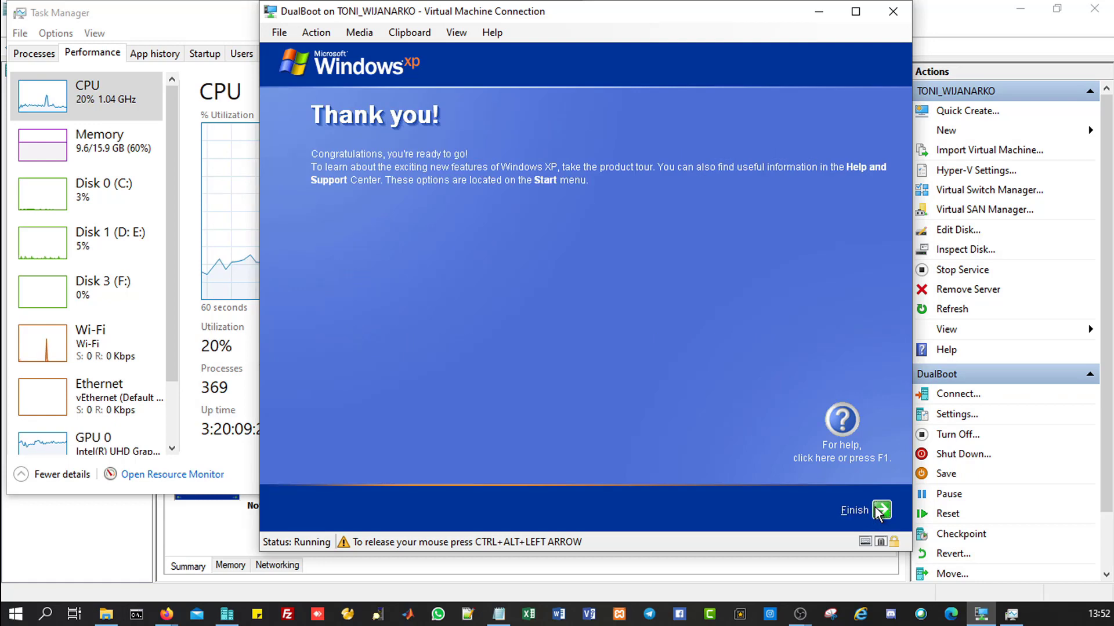
click(879, 510)
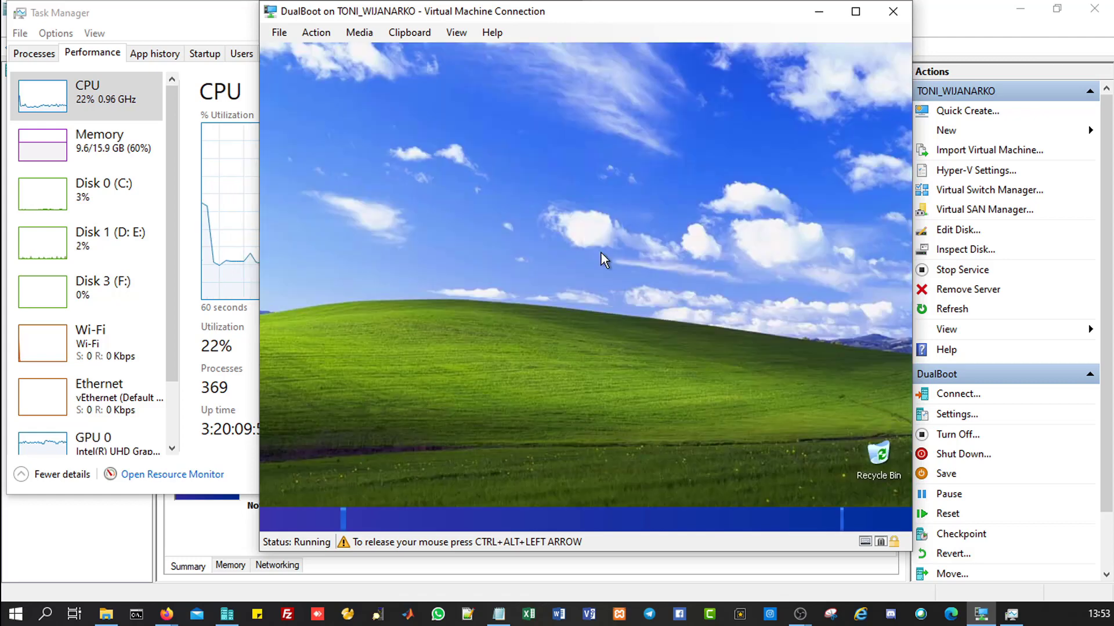
Step: Open and close XP's Start menu, release the mouse with Ctrl+Alt+Left, then recapture it
click(300, 520)
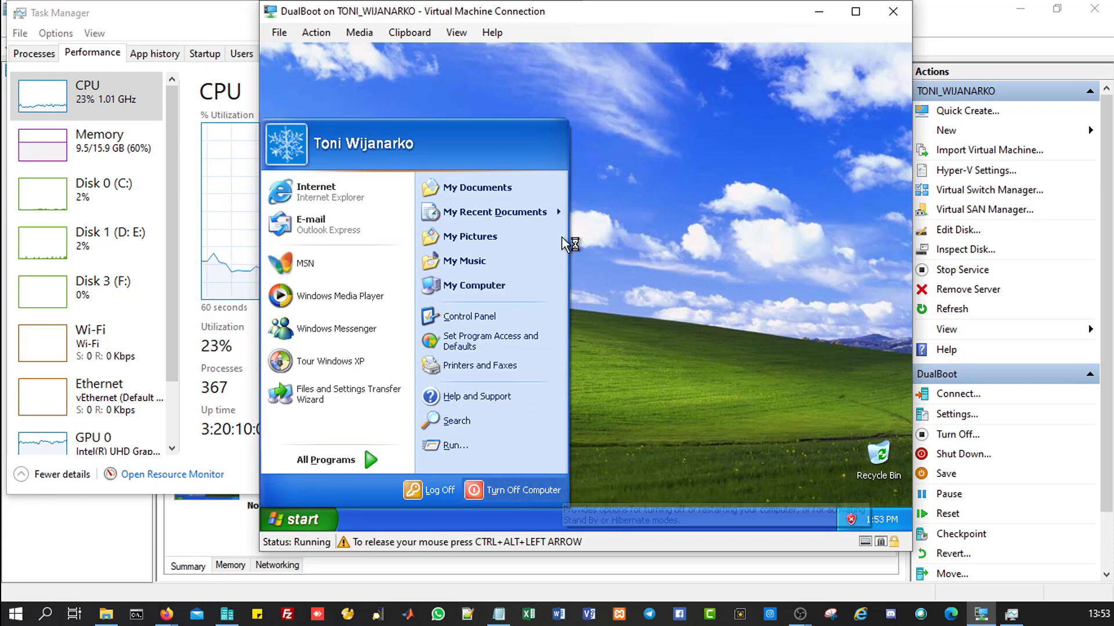
click(266, 243)
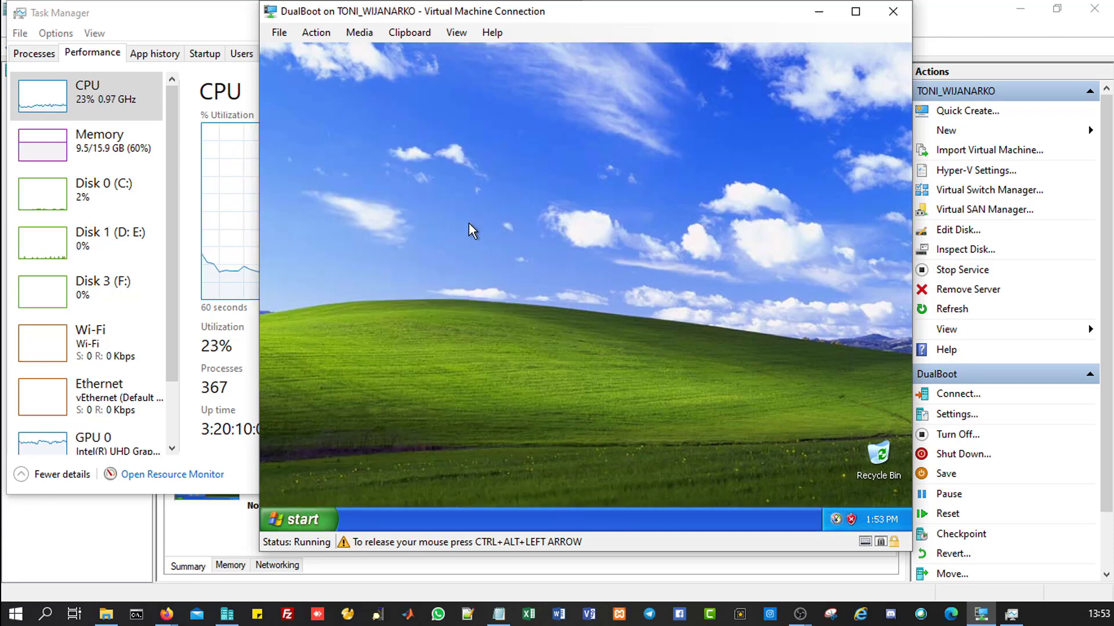
key(ctrl+alt+Left)
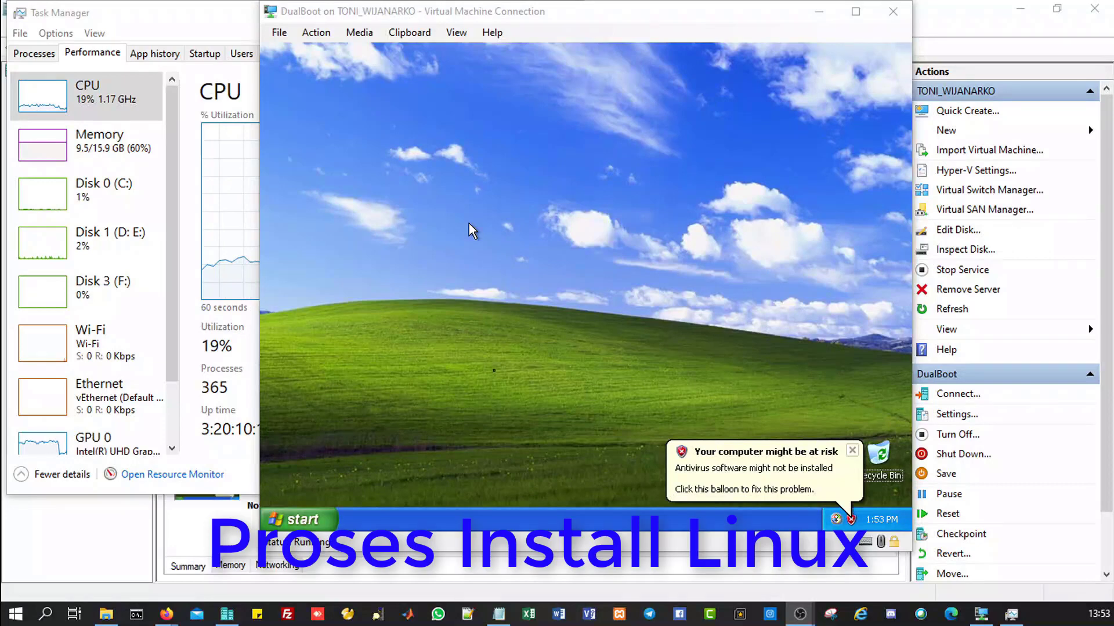
click(469, 224)
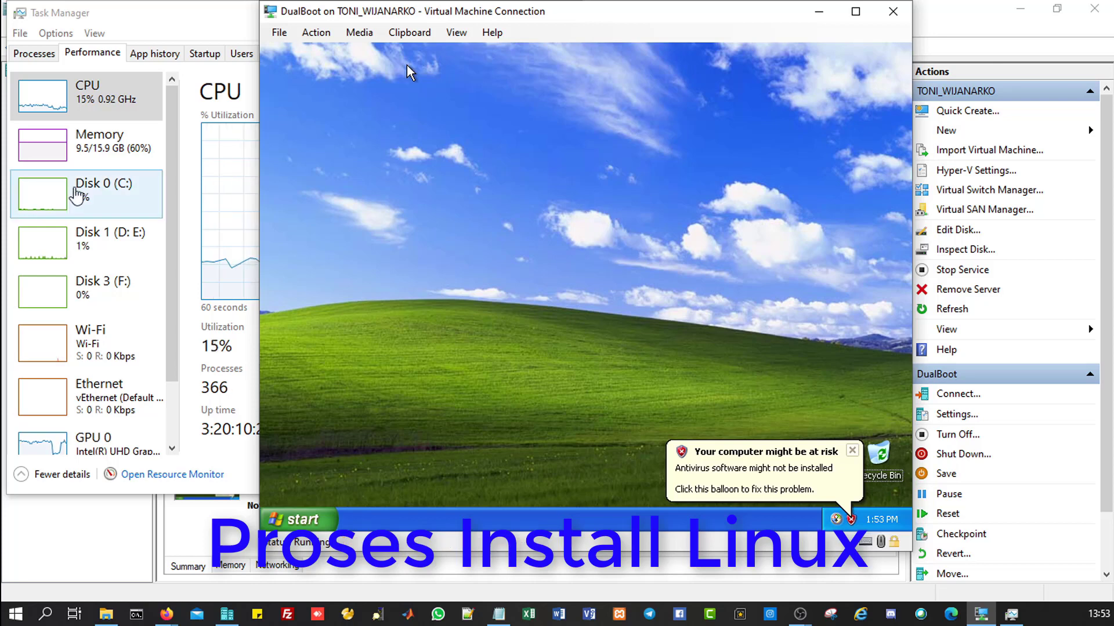
Step: Eject the WinXP.iso disc image from the VM's DVD drive
click(366, 34)
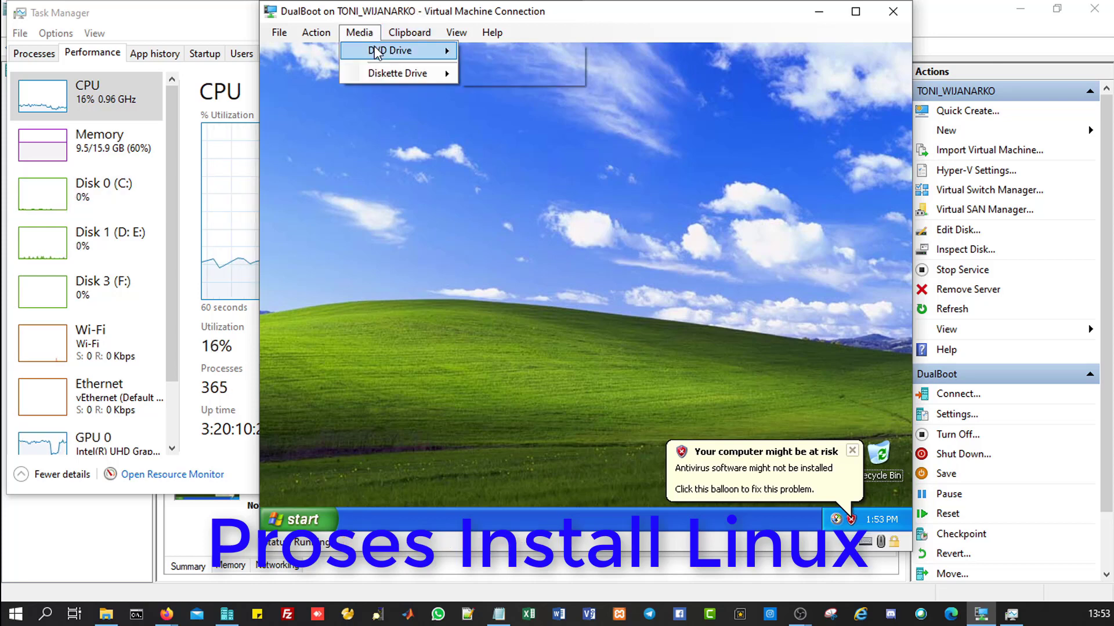
mouse_move(394, 51)
click(501, 54)
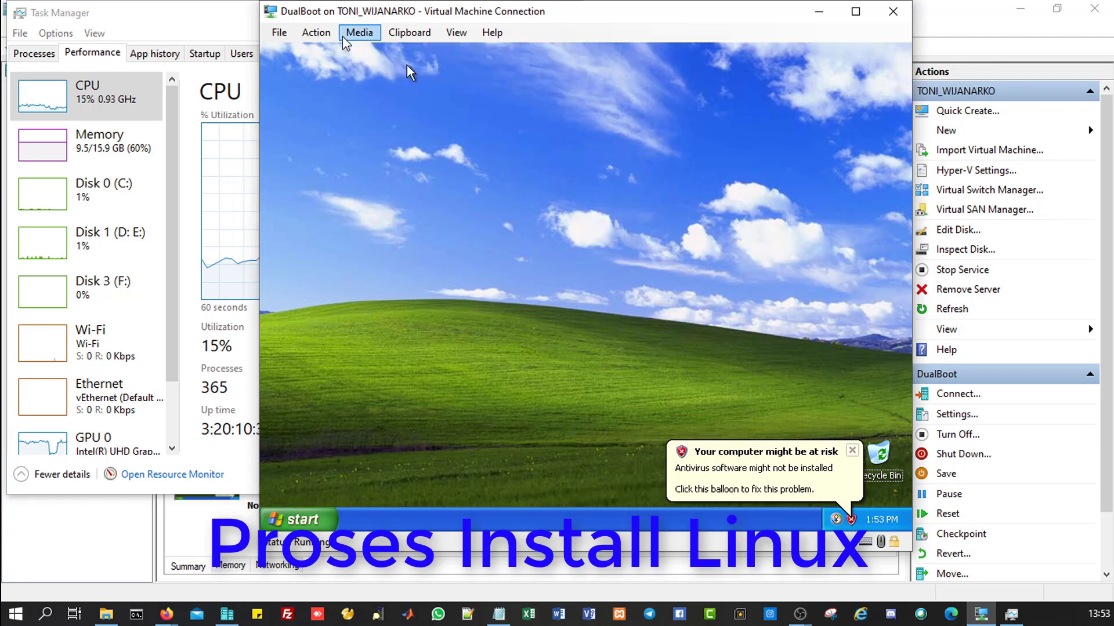
Step: Insert a new disc image, browsing Local Disk (F:) into the MASTER APLIKASI folder
click(356, 35)
mouse_move(379, 51)
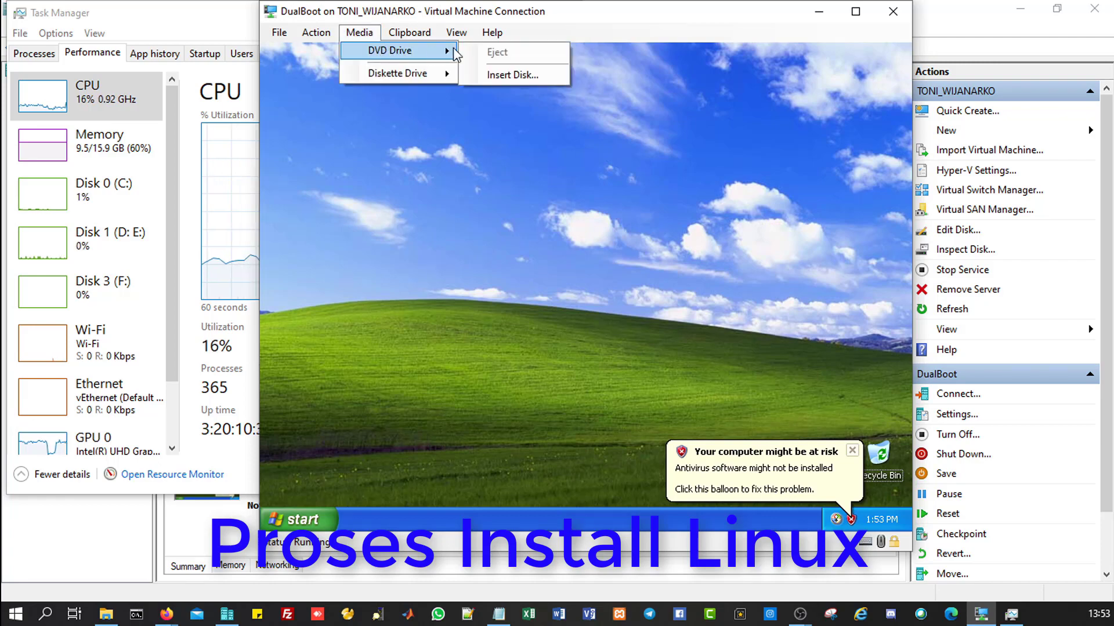
click(500, 73)
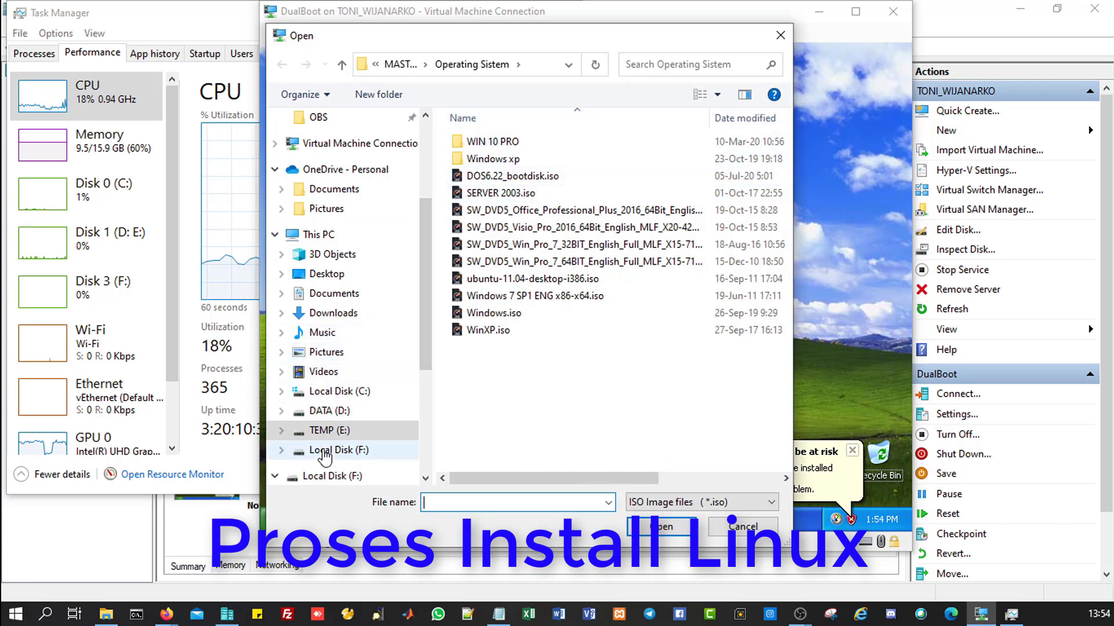
click(324, 452)
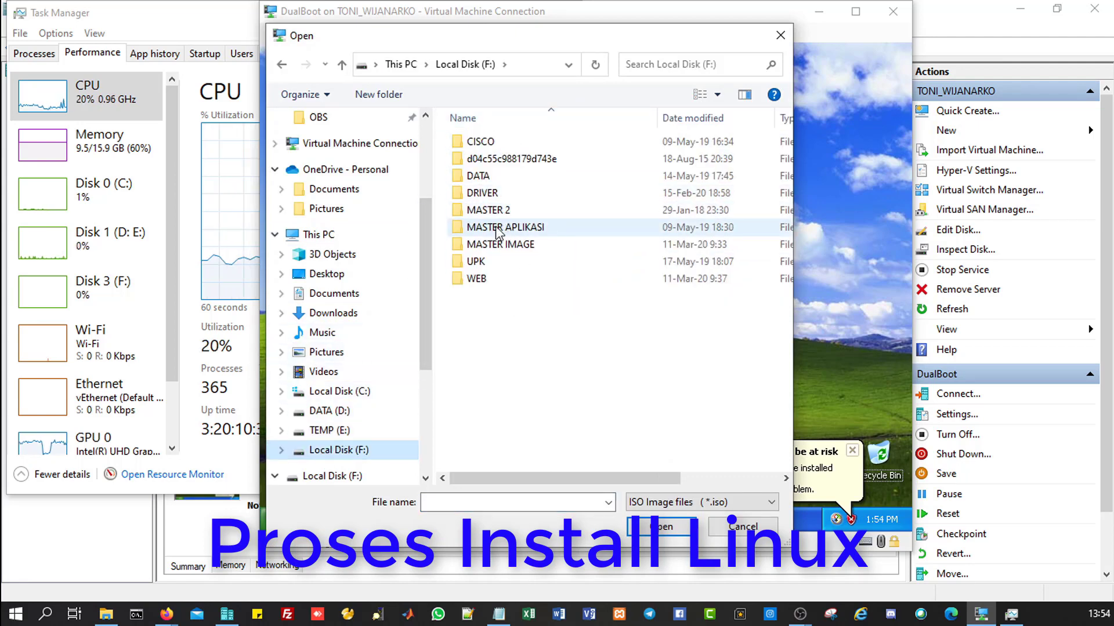
double_click(513, 228)
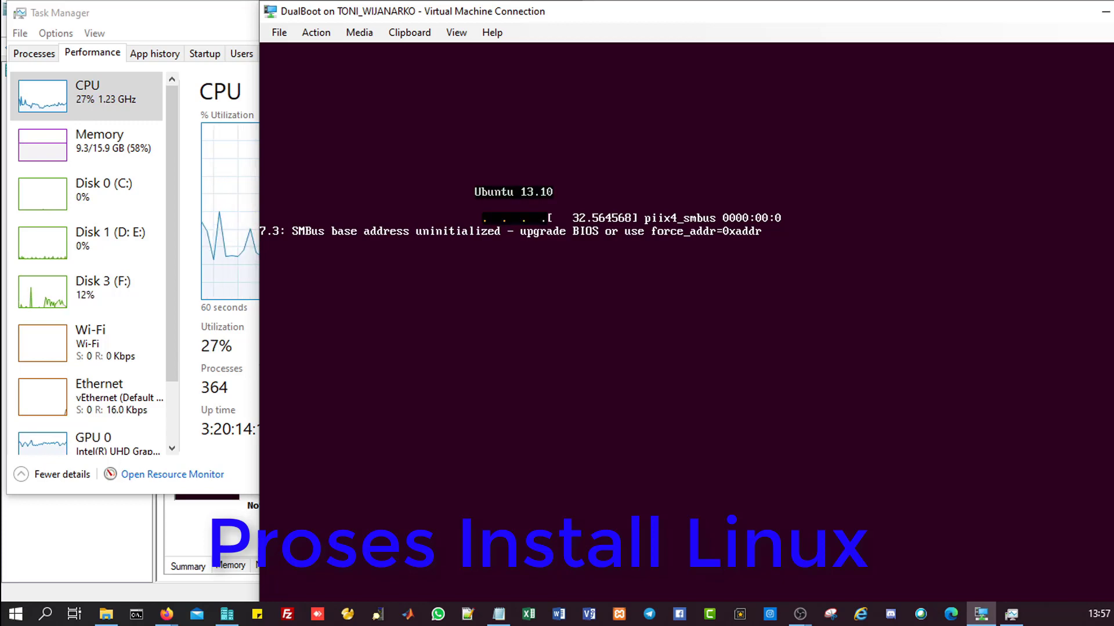
Step: Keep the VM connection window on automatic zoom
click(455, 33)
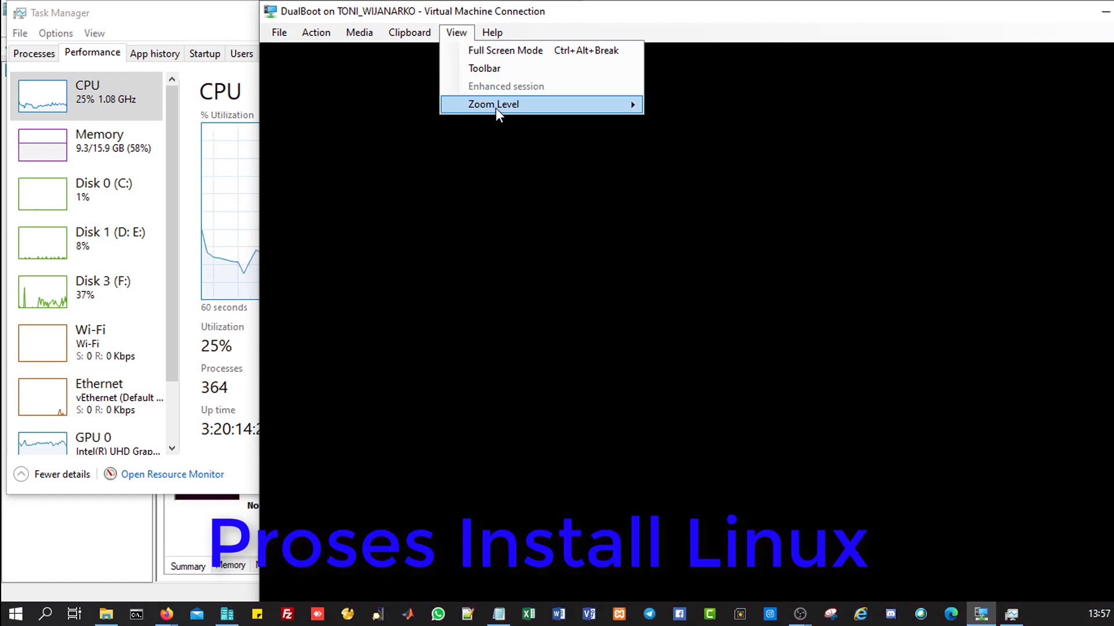
mouse_move(496, 108)
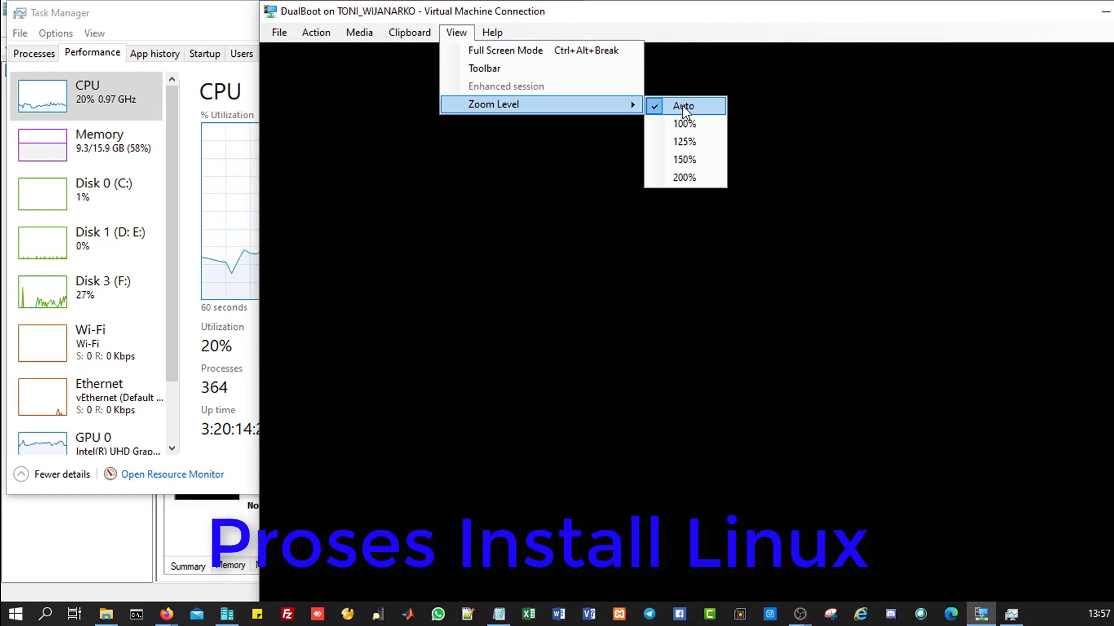
click(678, 10)
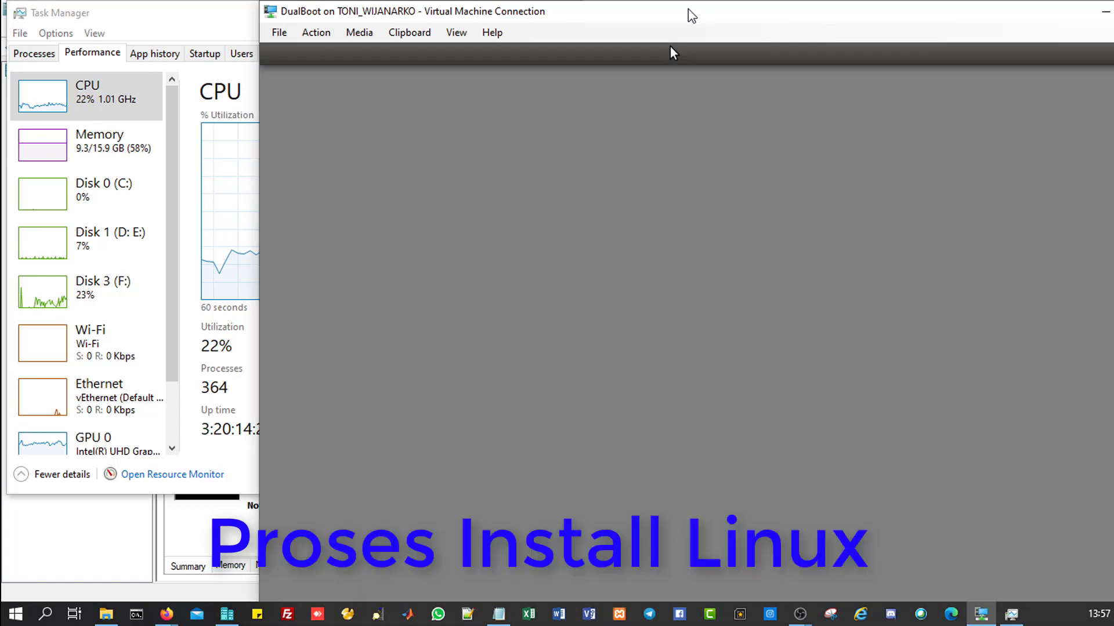
Step: Move the connection window to the left and switch it to Full Screen Mode
drag(670, 53, 507, 52)
drag(526, 15, 525, 16)
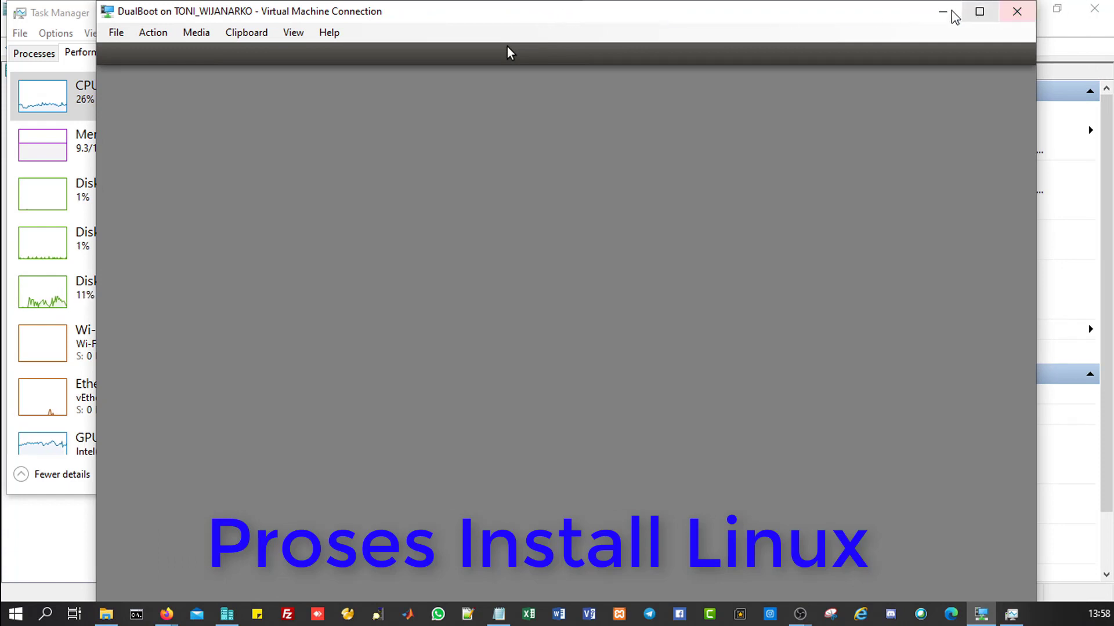
click(290, 33)
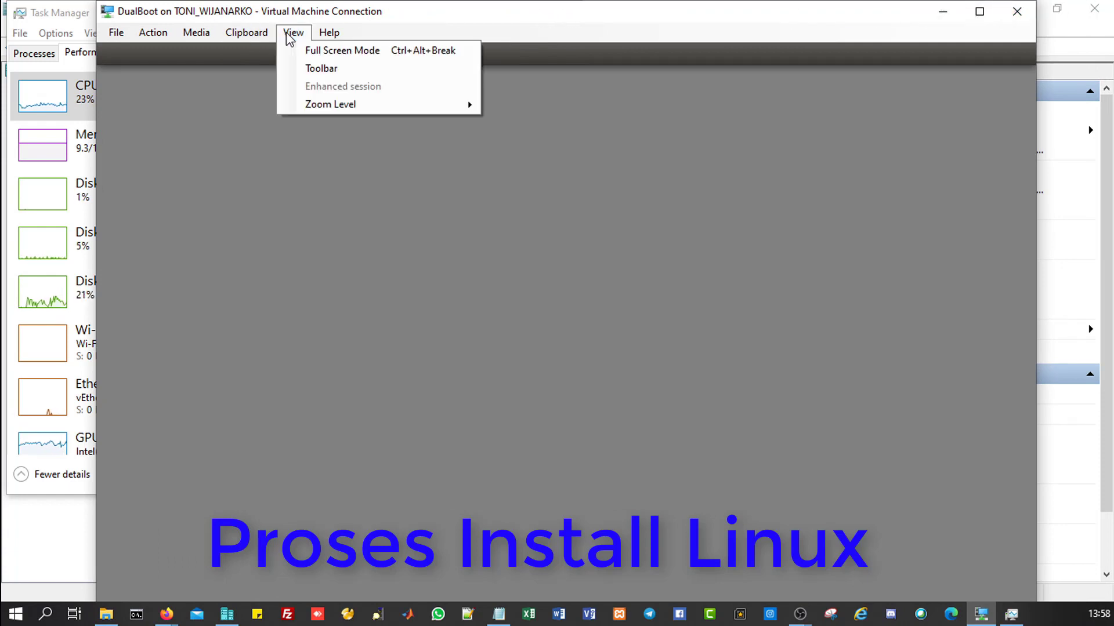
click(313, 50)
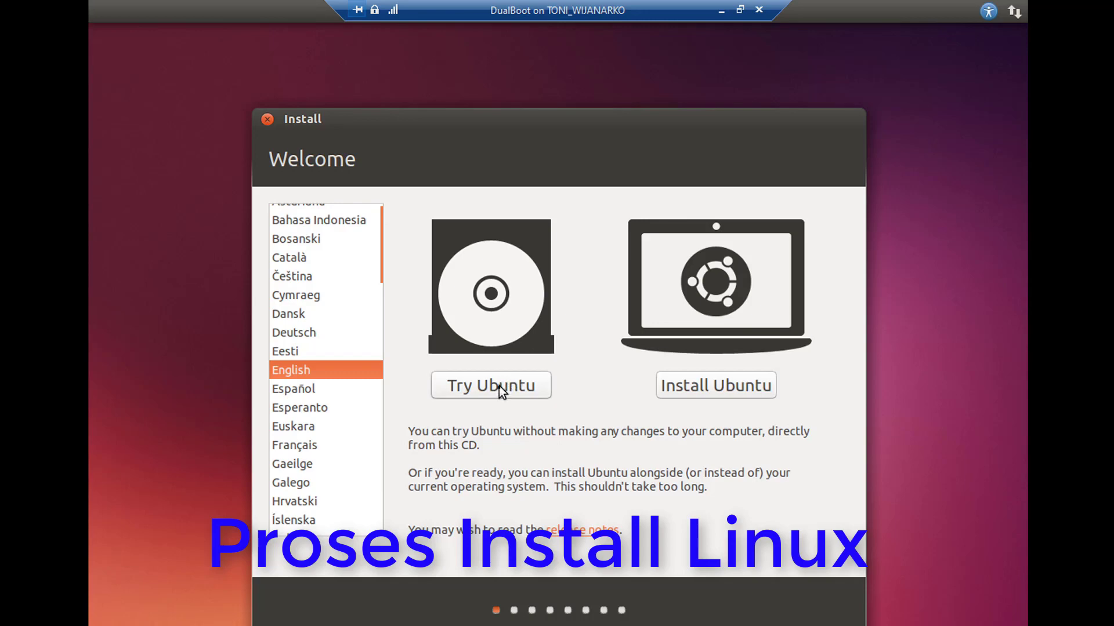
Step: Choose Install Ubuntu and continue past the Preparing to install Ubuntu checks
click(695, 389)
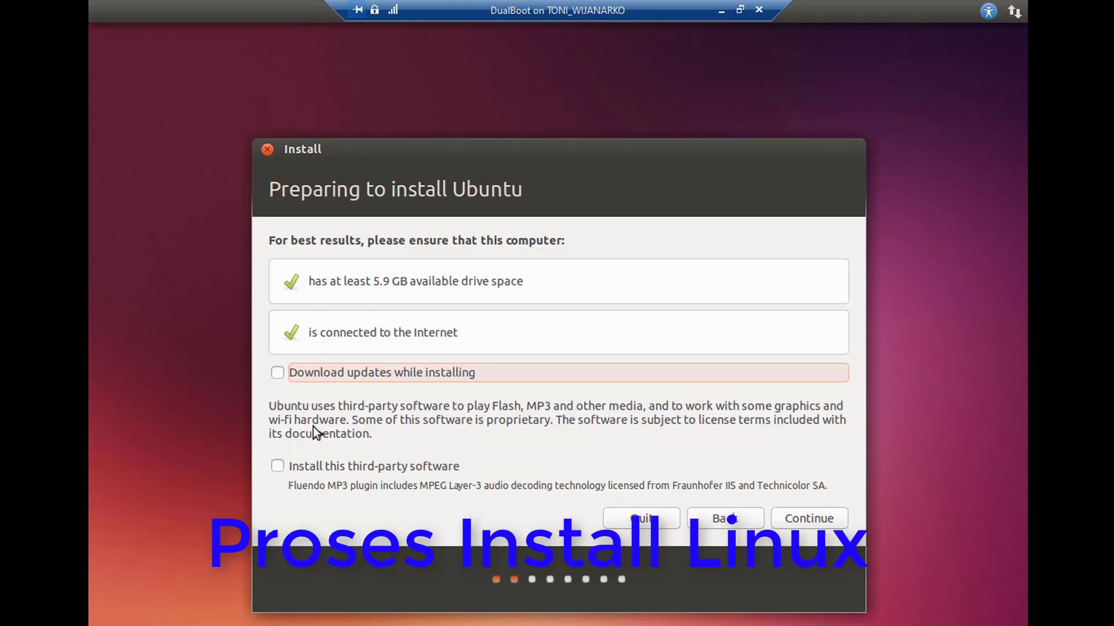
click(804, 520)
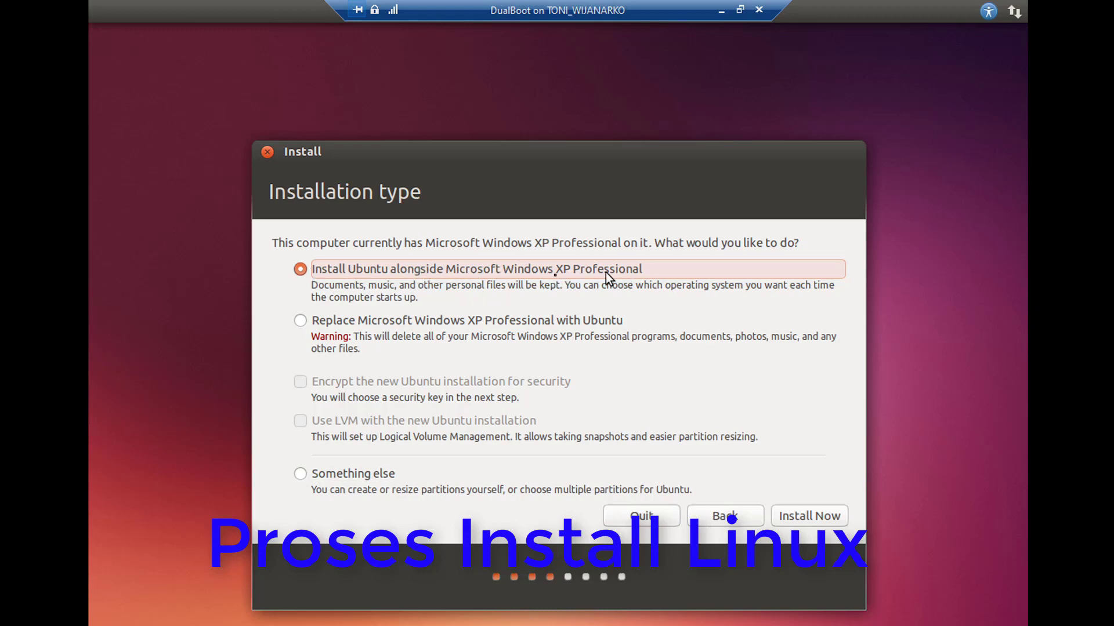
Step: Select 'Install Ubuntu alongside Microsoft Windows XP Professional' and start the installation
click(334, 322)
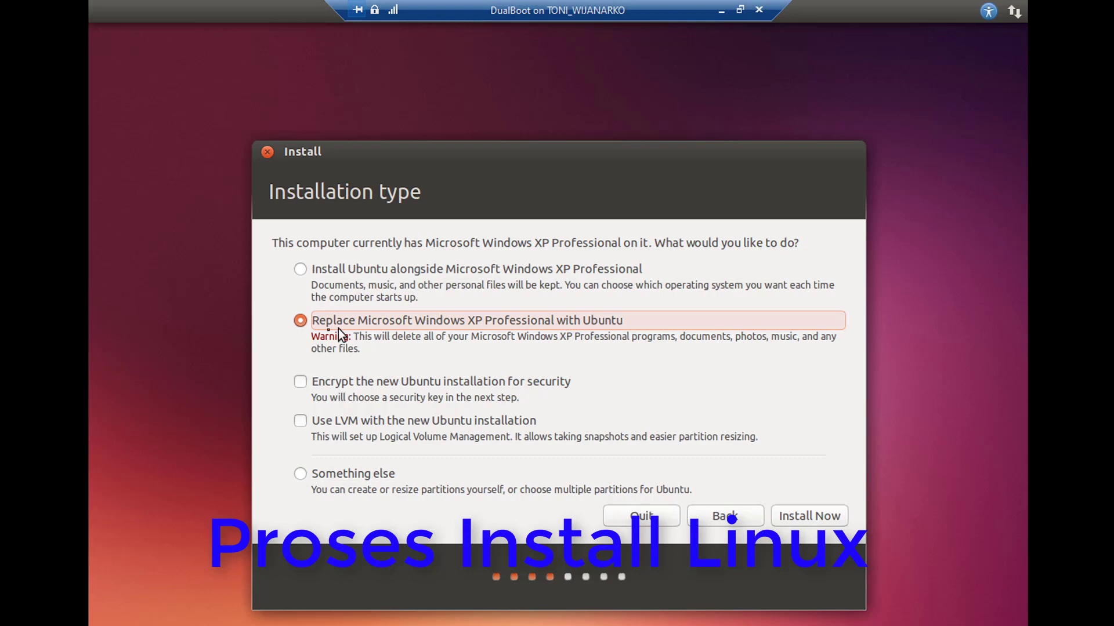
click(326, 274)
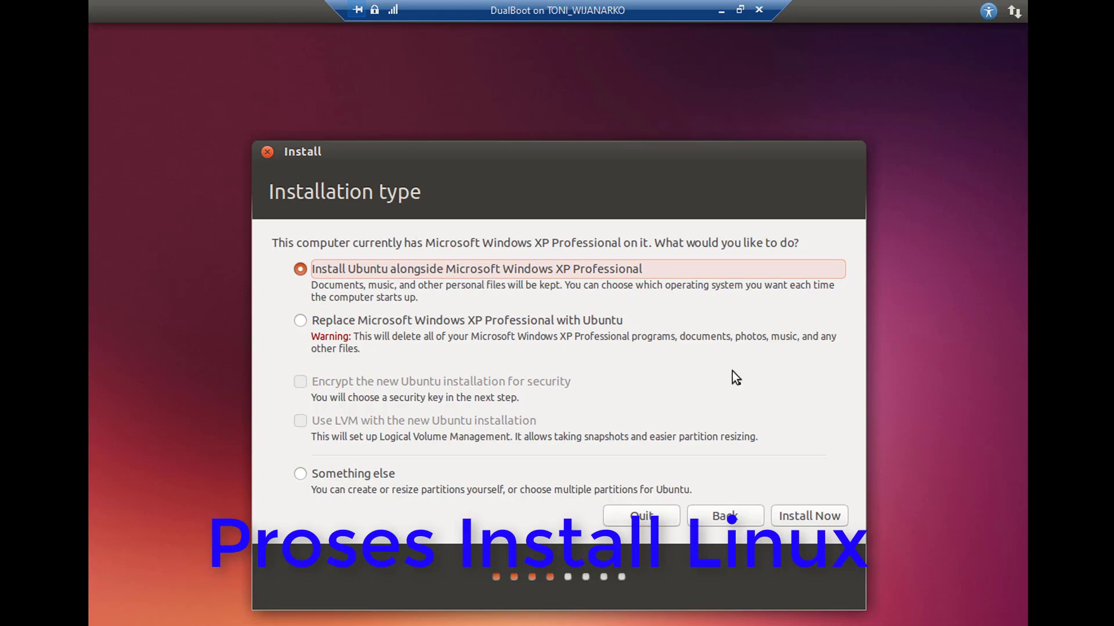
click(809, 516)
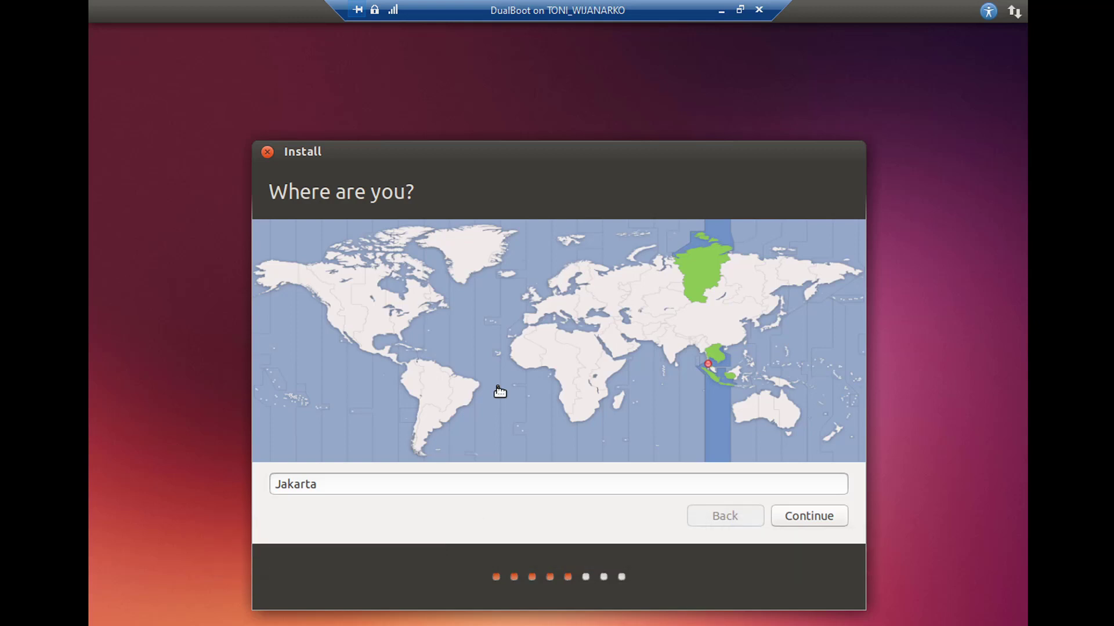
Step: Continue with Jakarta as location and the English (US) keyboard layout
click(824, 521)
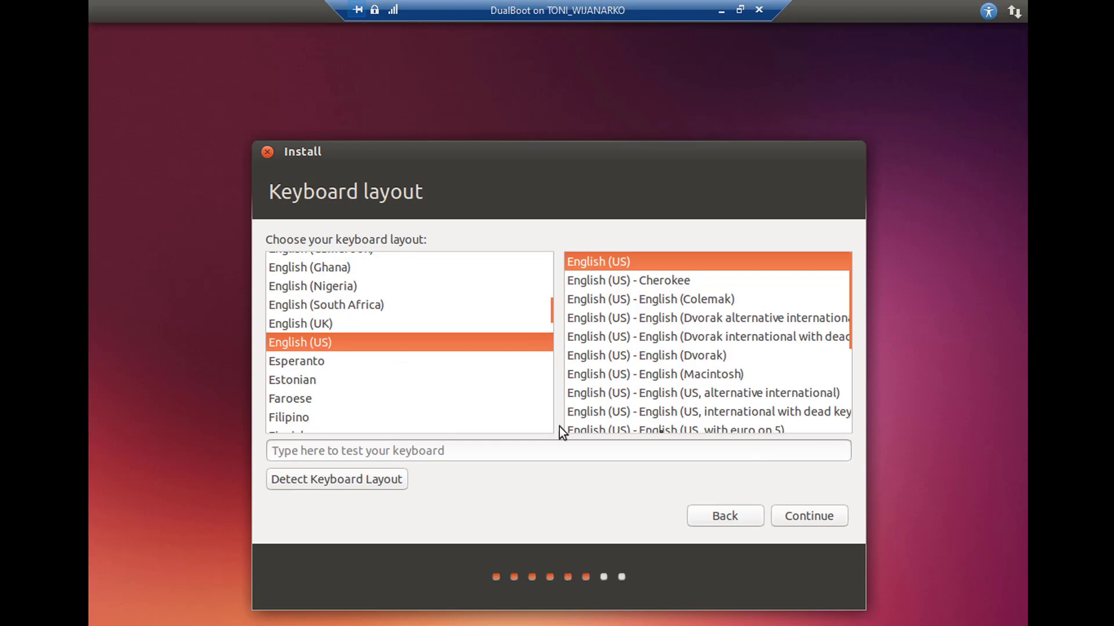
click(808, 516)
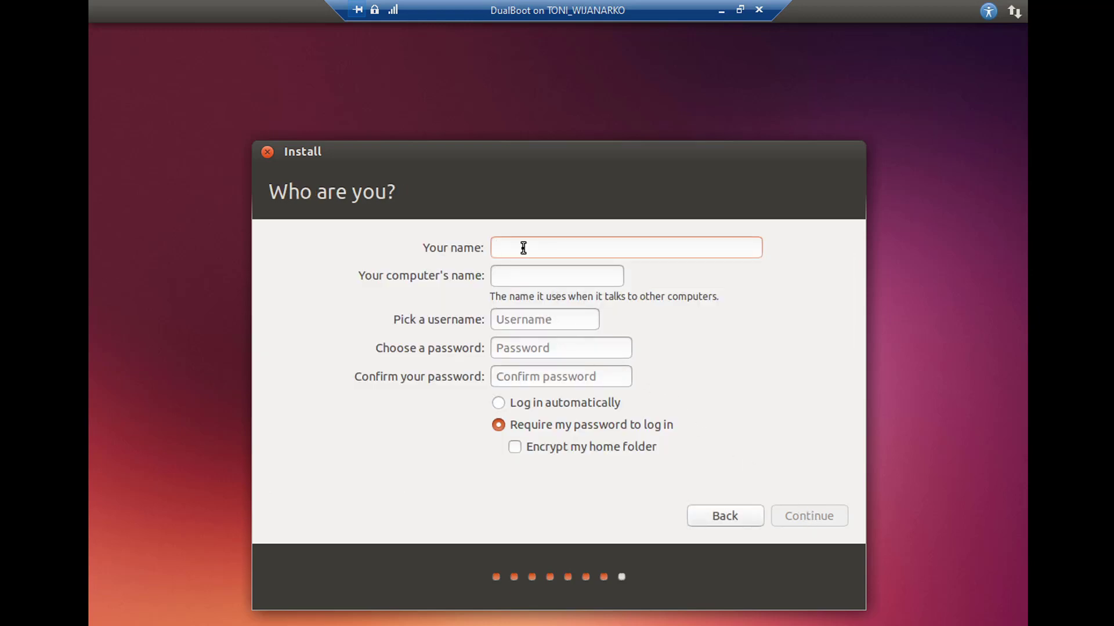
Step: Enter the user's full name and a matching confirmed password, then continue to the Ubuntu One page
text(Toni )
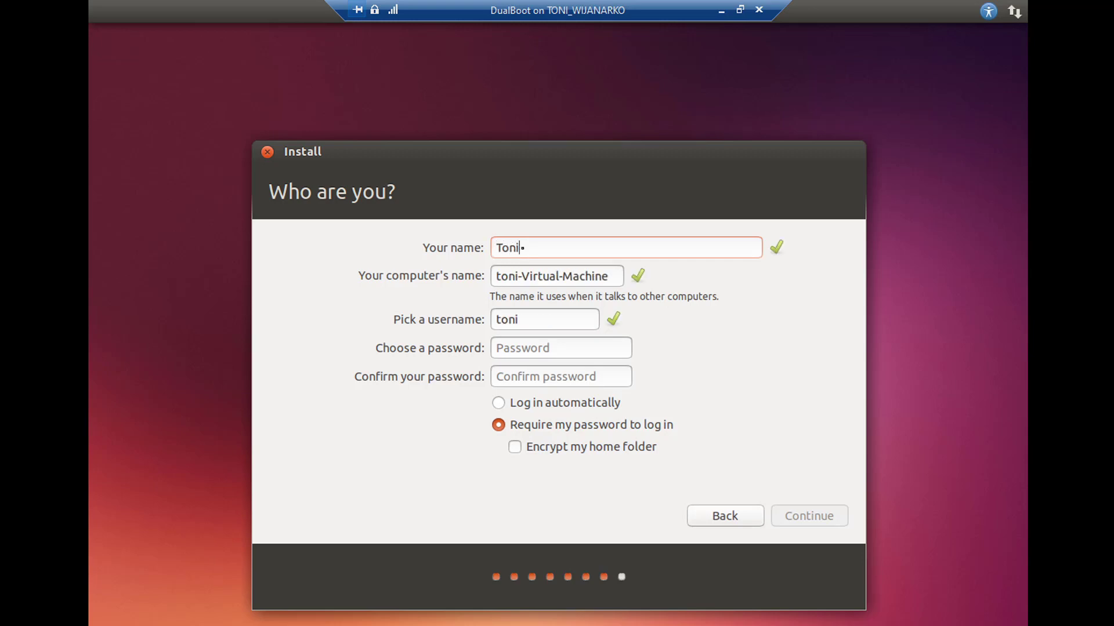
text(Wijanarko)
click(539, 350)
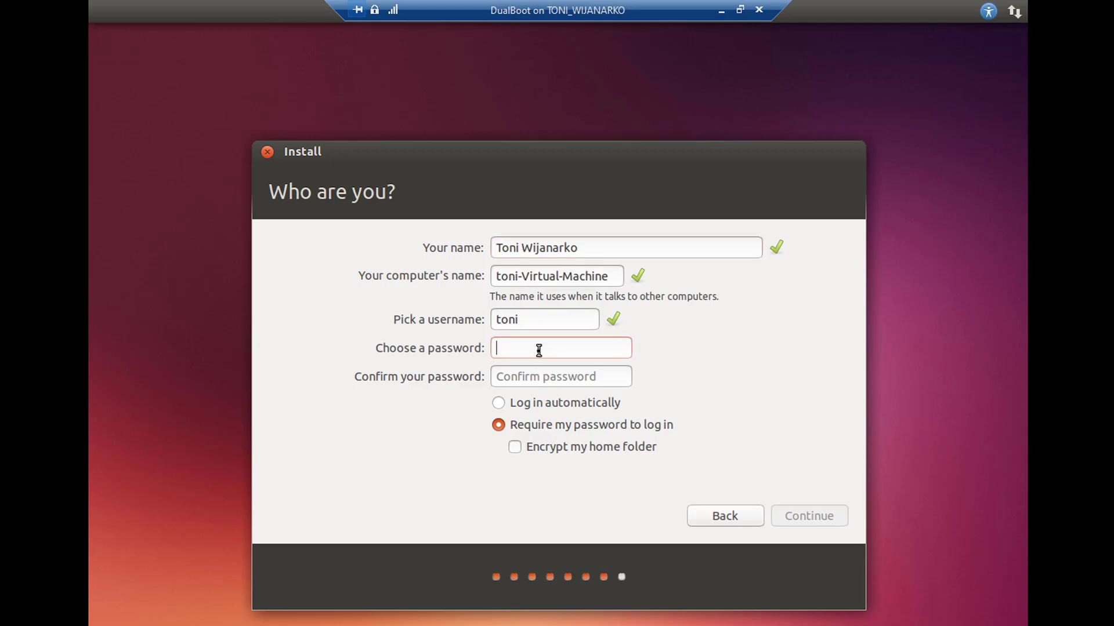
text(******)
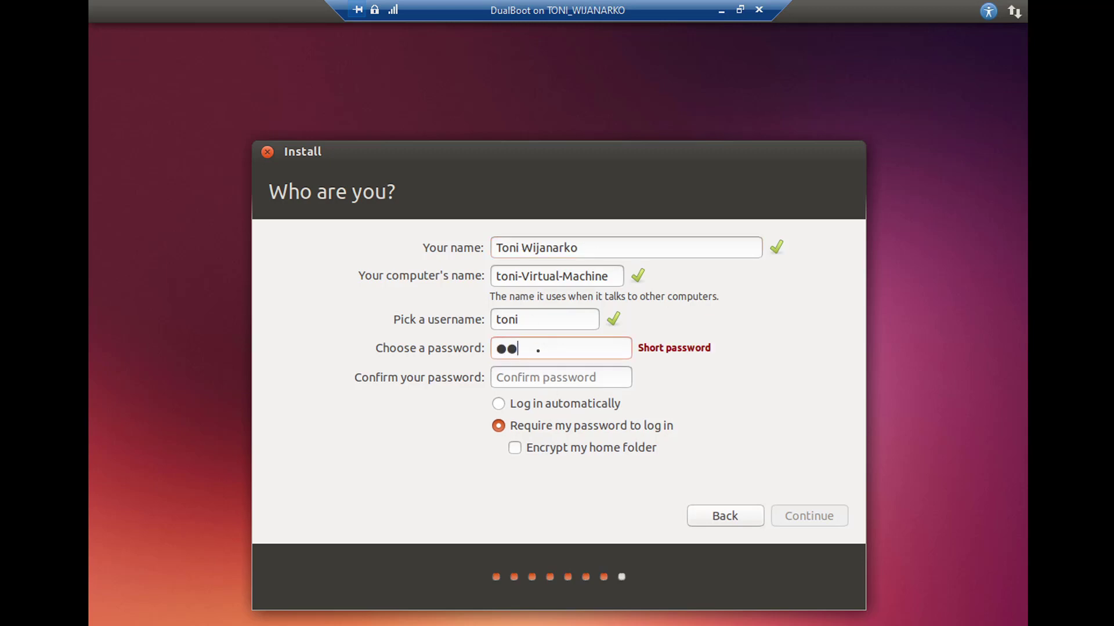
text(**)
key(Tab)
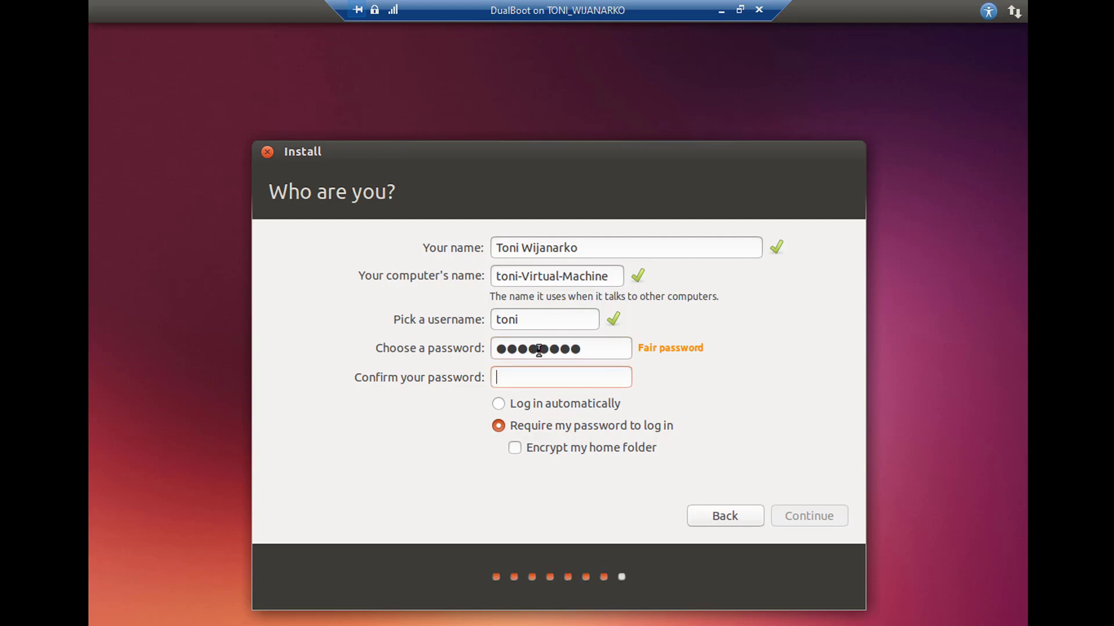
text(********)
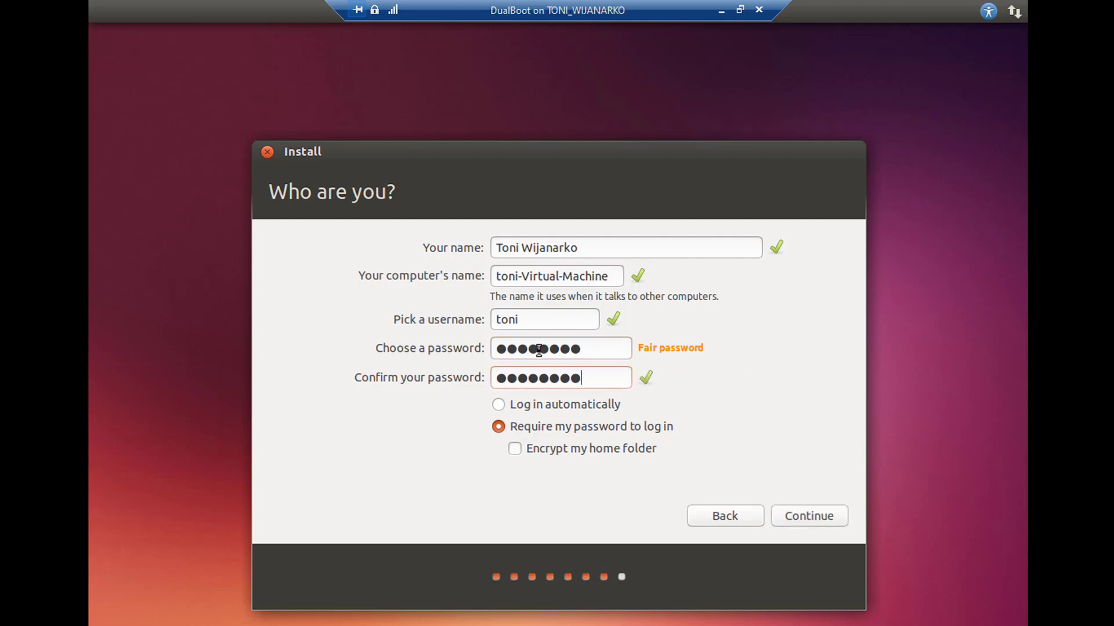
click(812, 516)
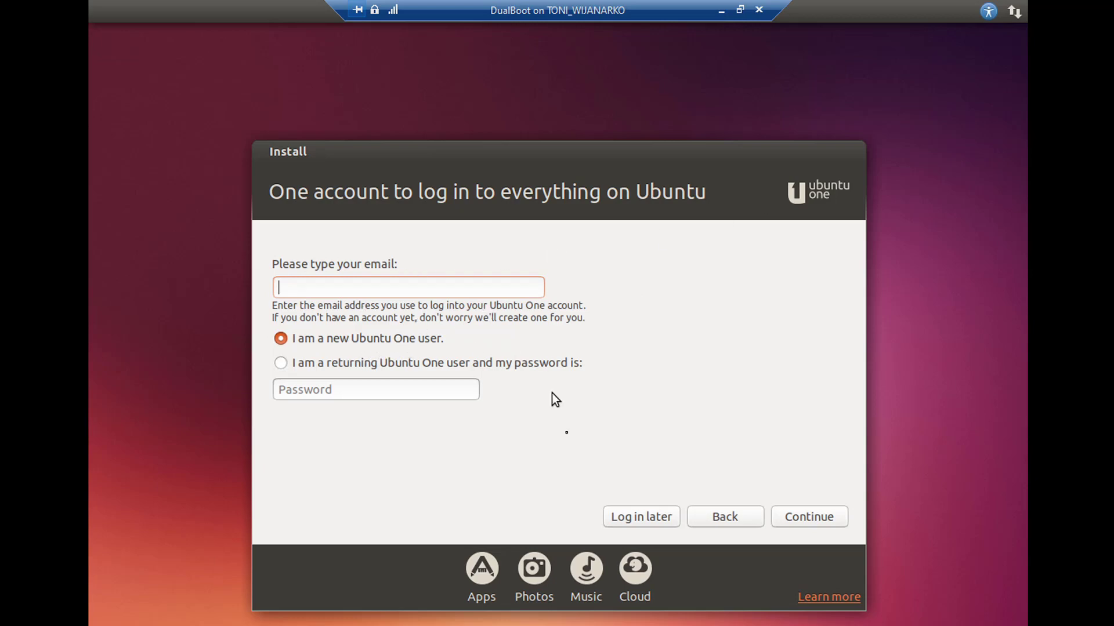
Step: Choose Log in later to skip Ubuntu One and let the installation finish copying files
click(647, 516)
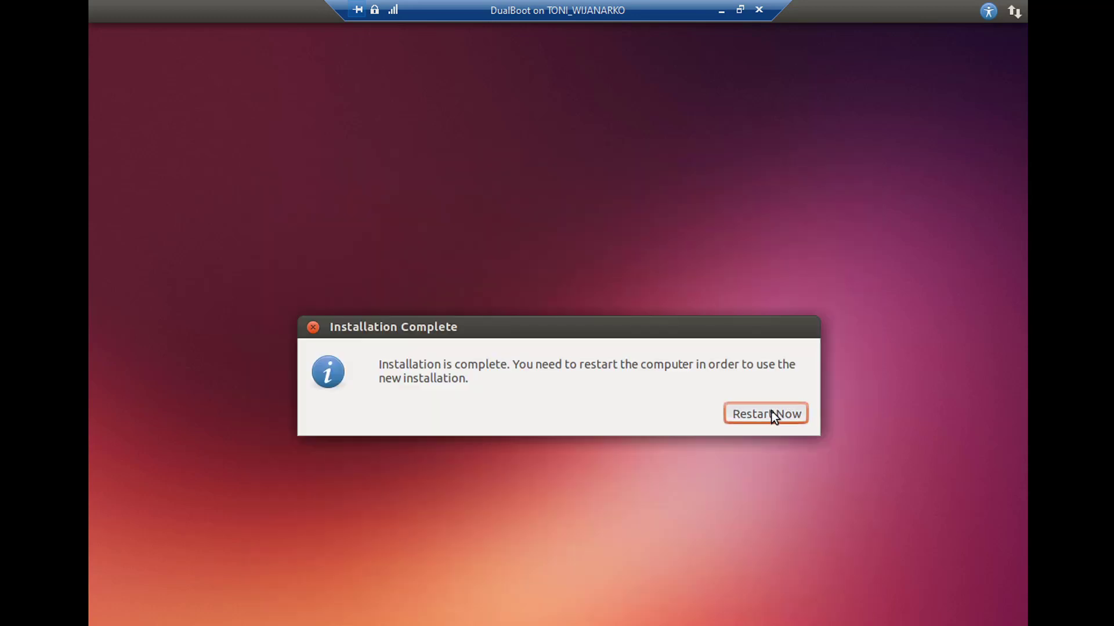
Step: Choose Restart Now in the Installation Complete dialog to reboot the DualBoot VM
click(772, 411)
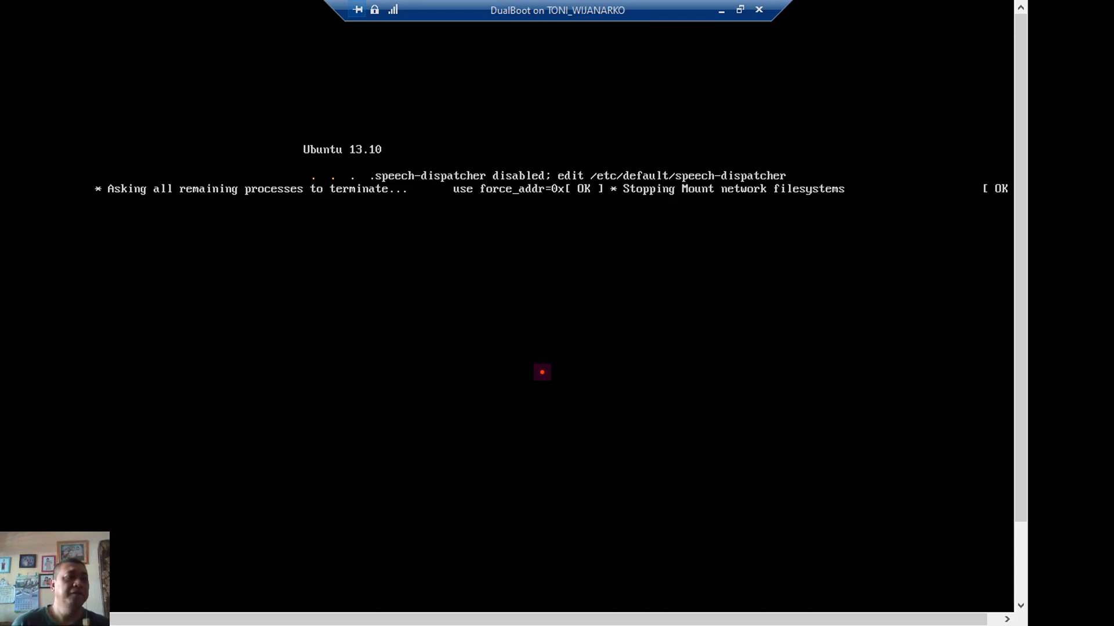
Step: Leave full screen and reset the stalled DualBoot VM from the Action menu so it reaches GRUB
click(738, 13)
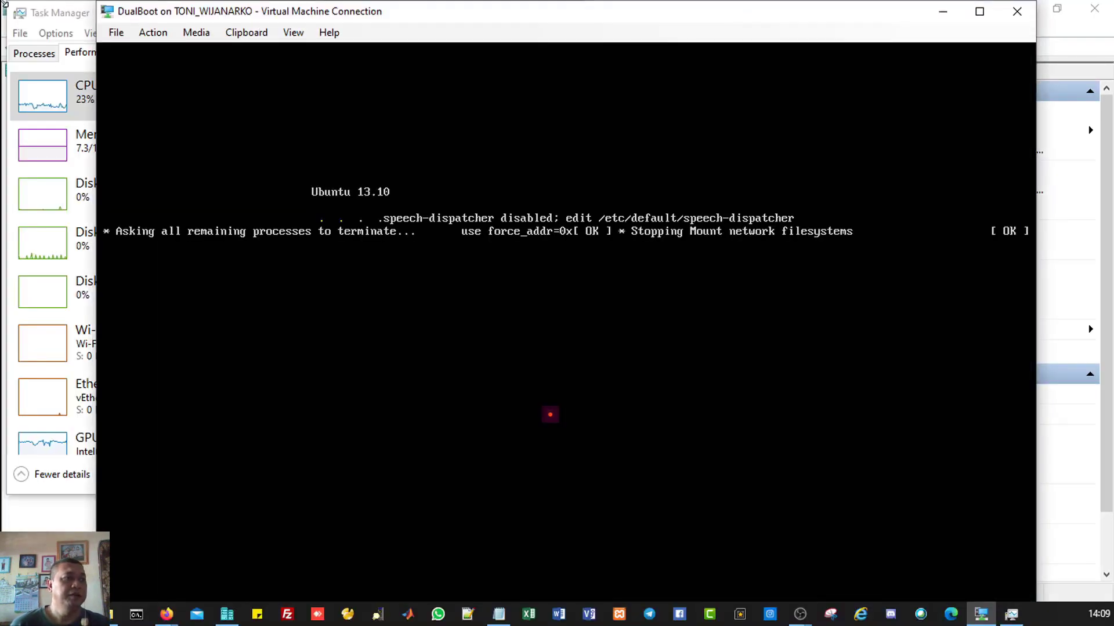
click(149, 32)
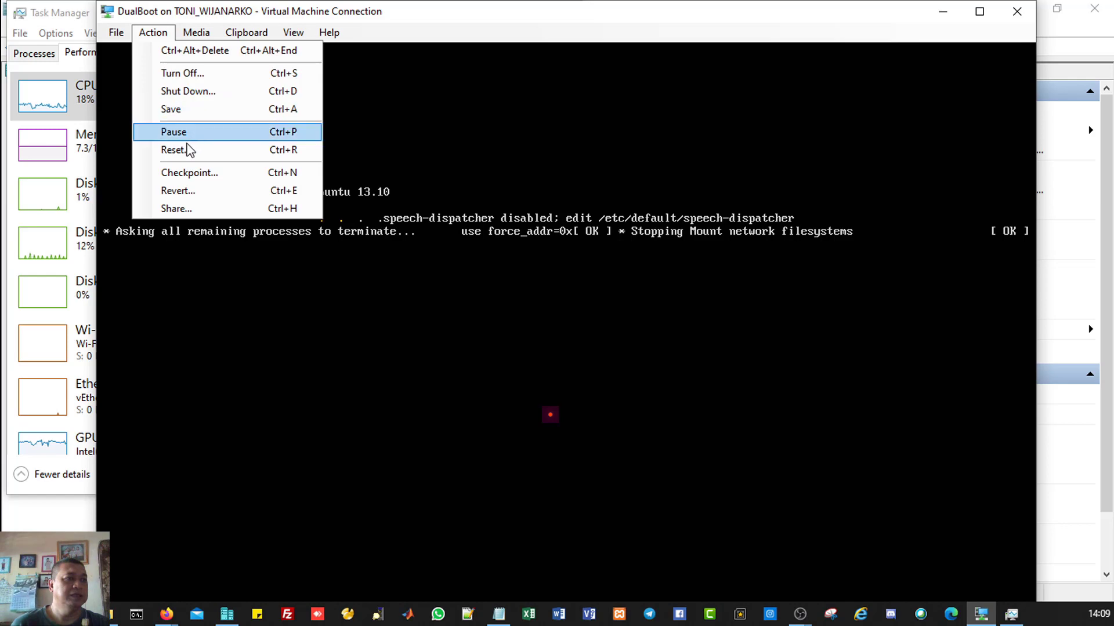
click(180, 150)
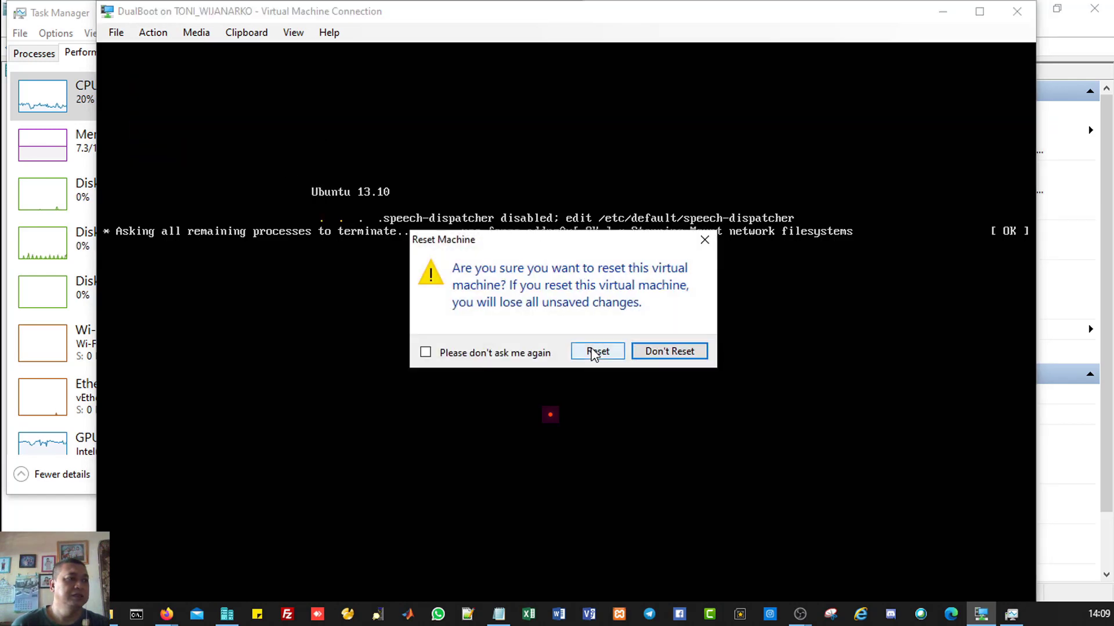
click(597, 351)
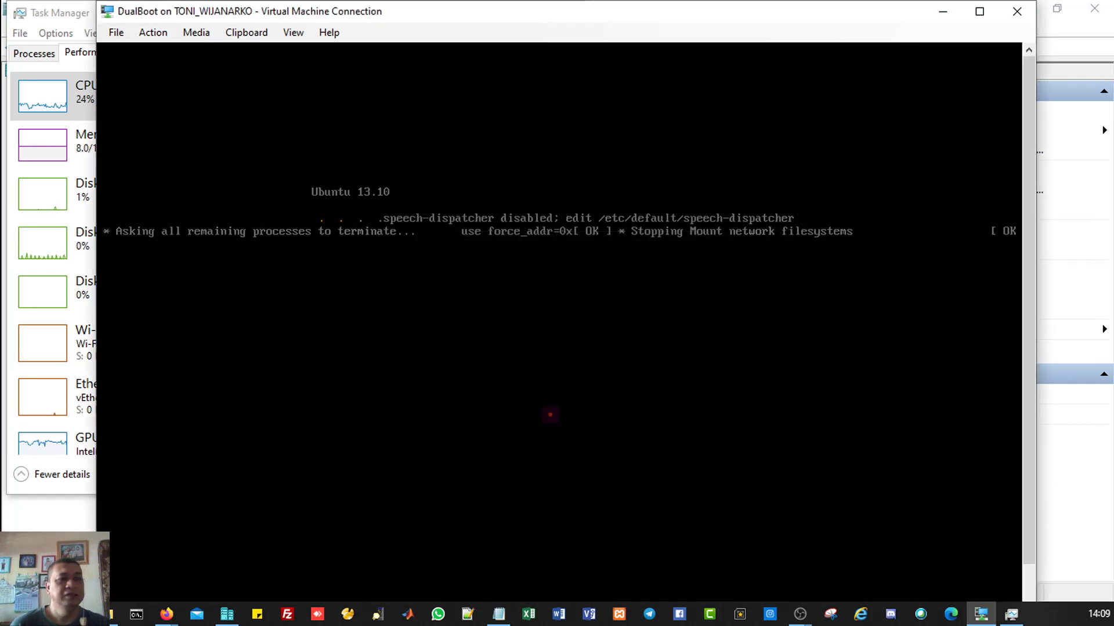
click(149, 33)
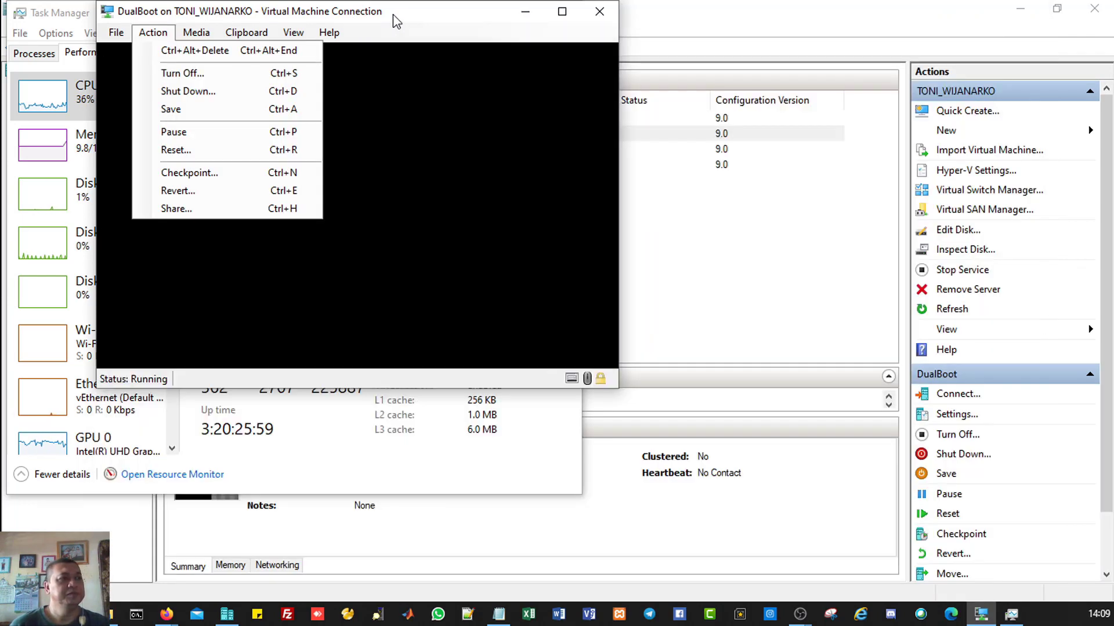
click(394, 21)
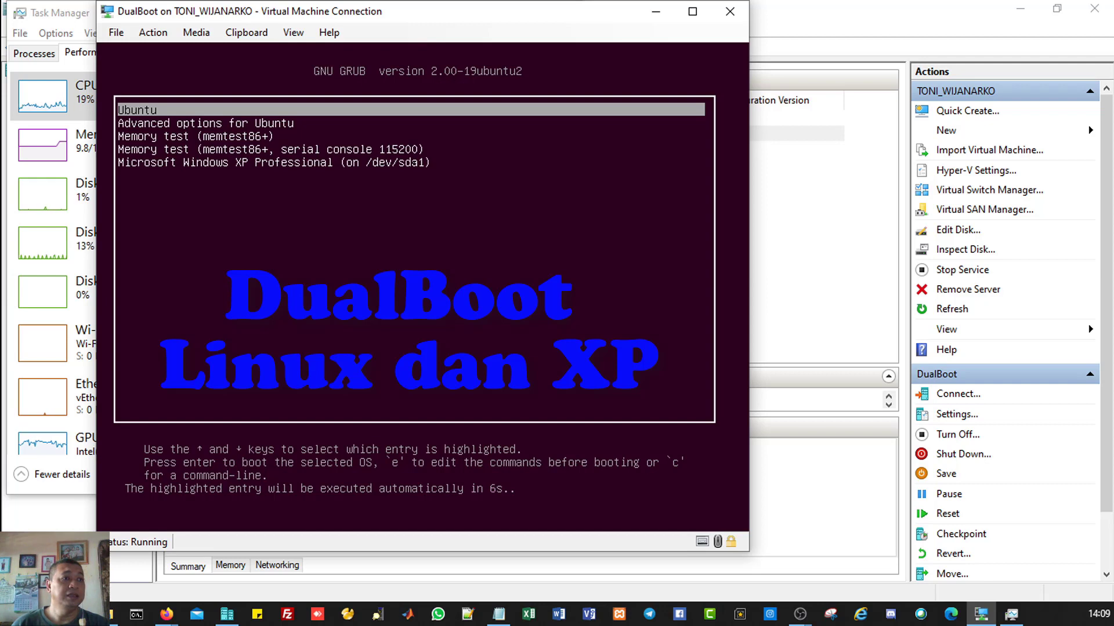
Step: Stop the GRUB countdown and boot the Microsoft Windows XP Professional entry
key(Down)
key(Down)
key(Down)
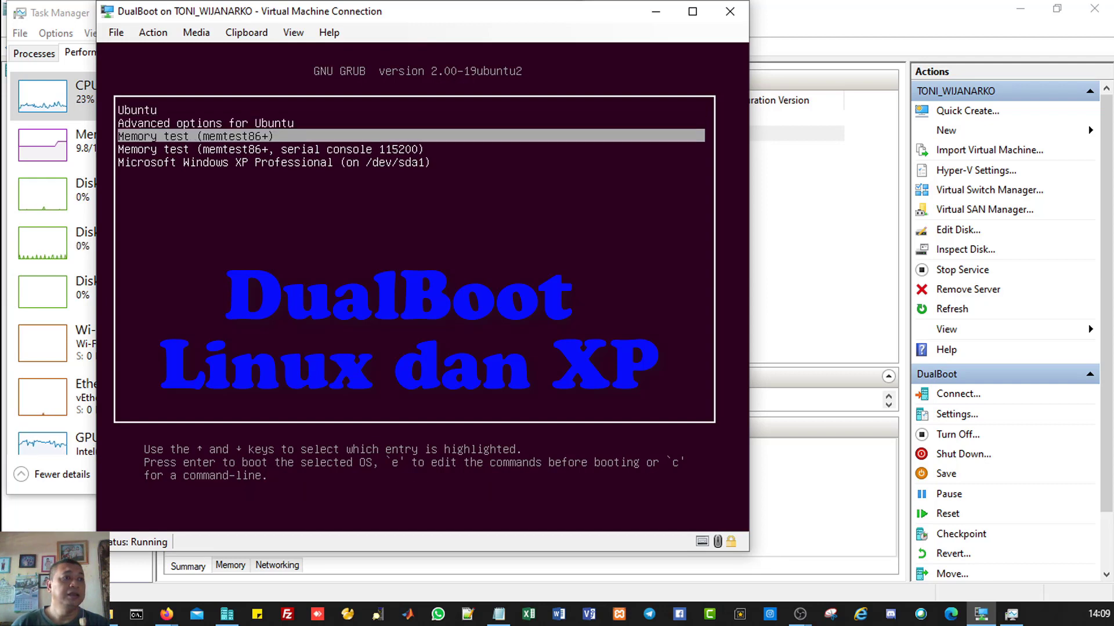
key(Down)
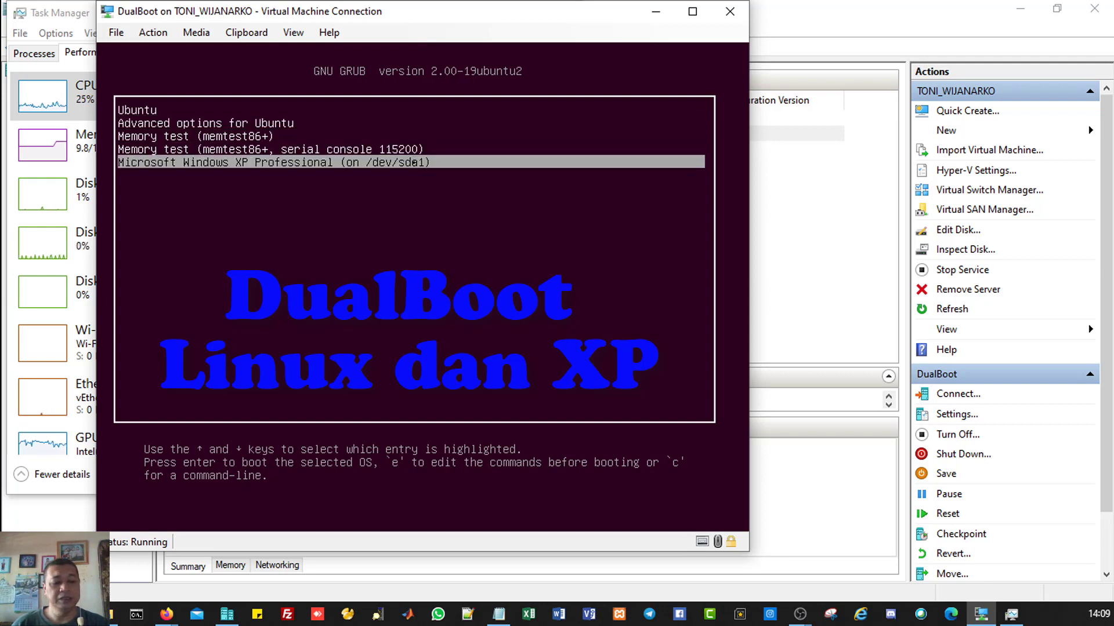
key(Up)
key(Up)
key(Up)
key(Up)
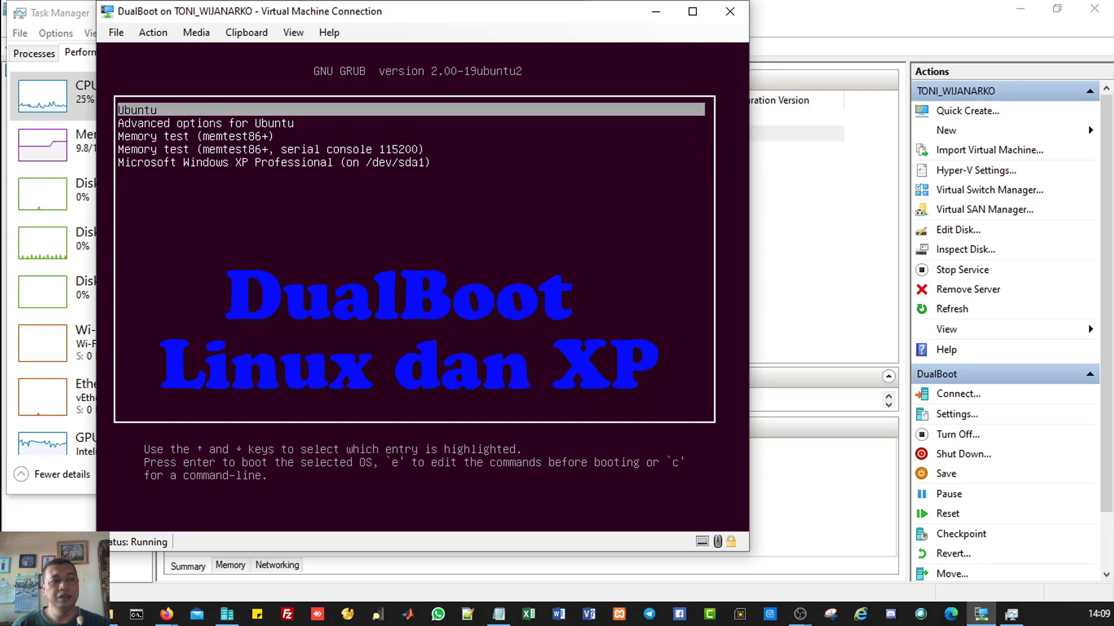
key(Down)
key(Down)
key(Down)
key(Down)
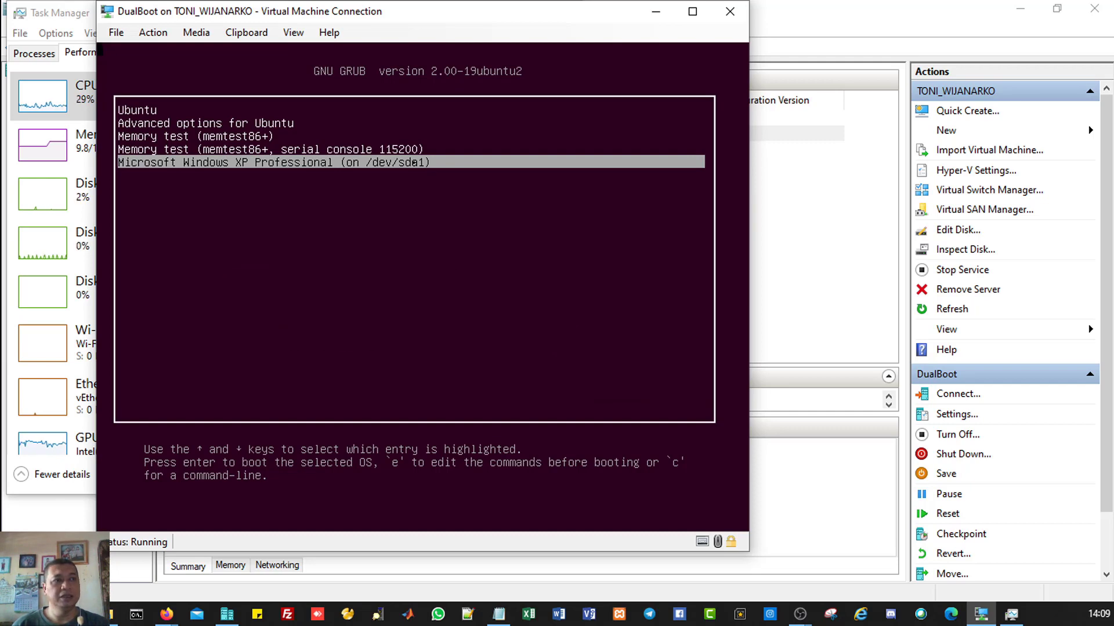
key(Return)
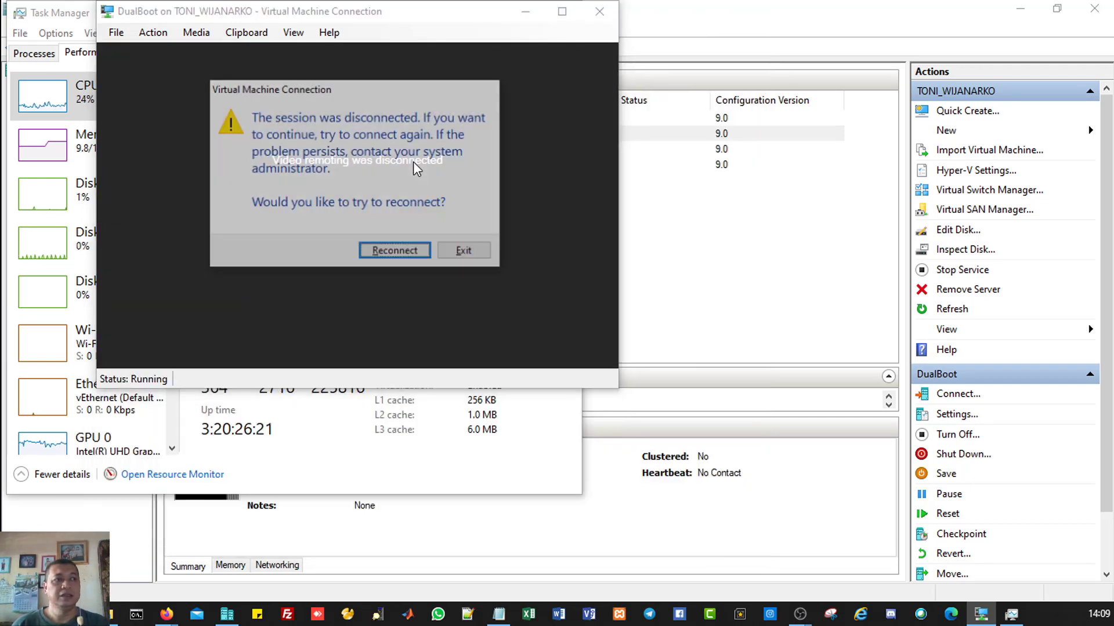
Step: Reconnect to DualBoot, check the Media DVD Drive menu, and turn off the Windows XP guest
click(395, 255)
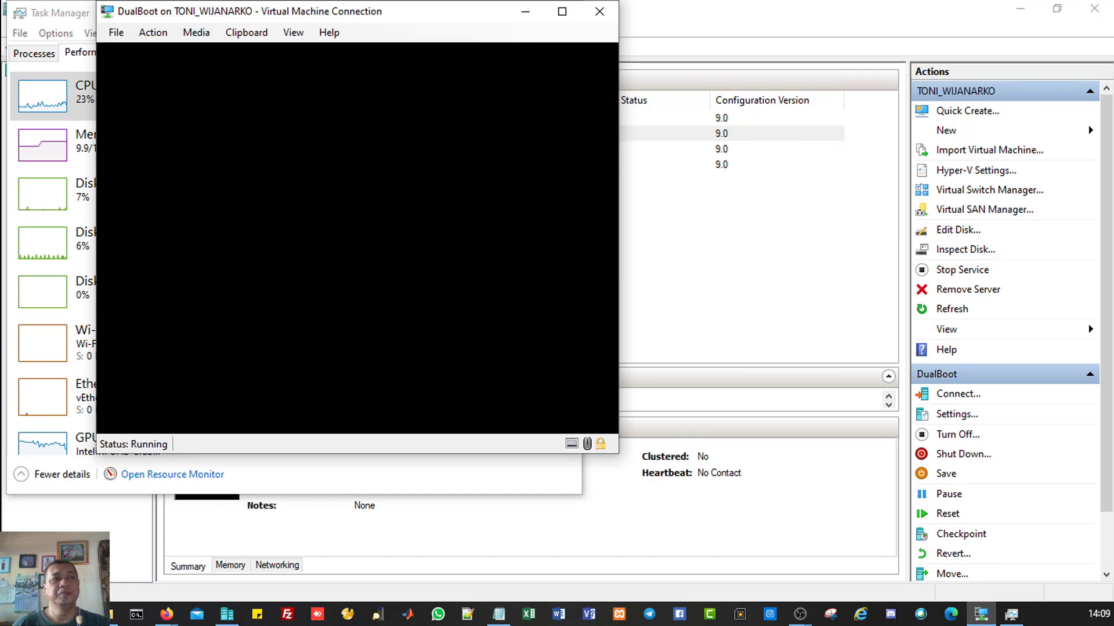
click(205, 39)
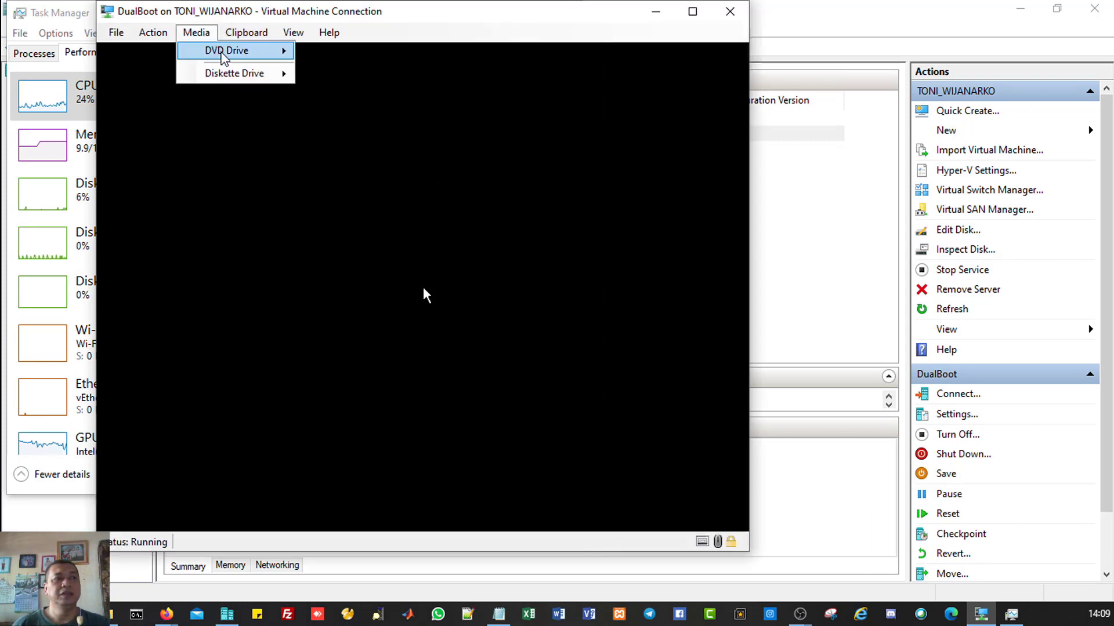
mouse_move(231, 54)
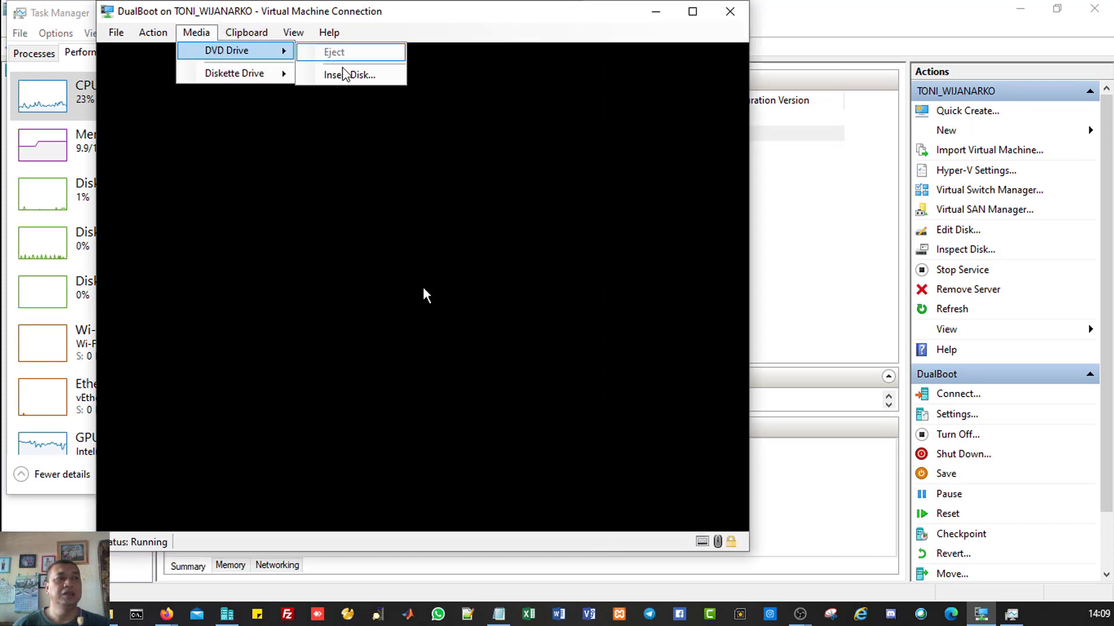
click(518, 19)
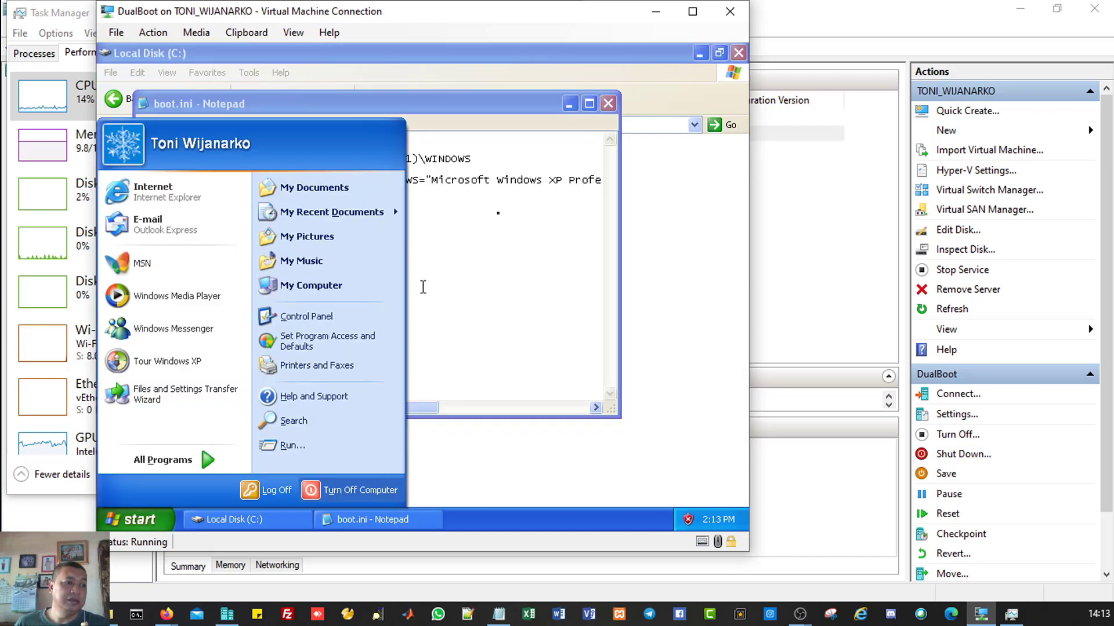
key(u)
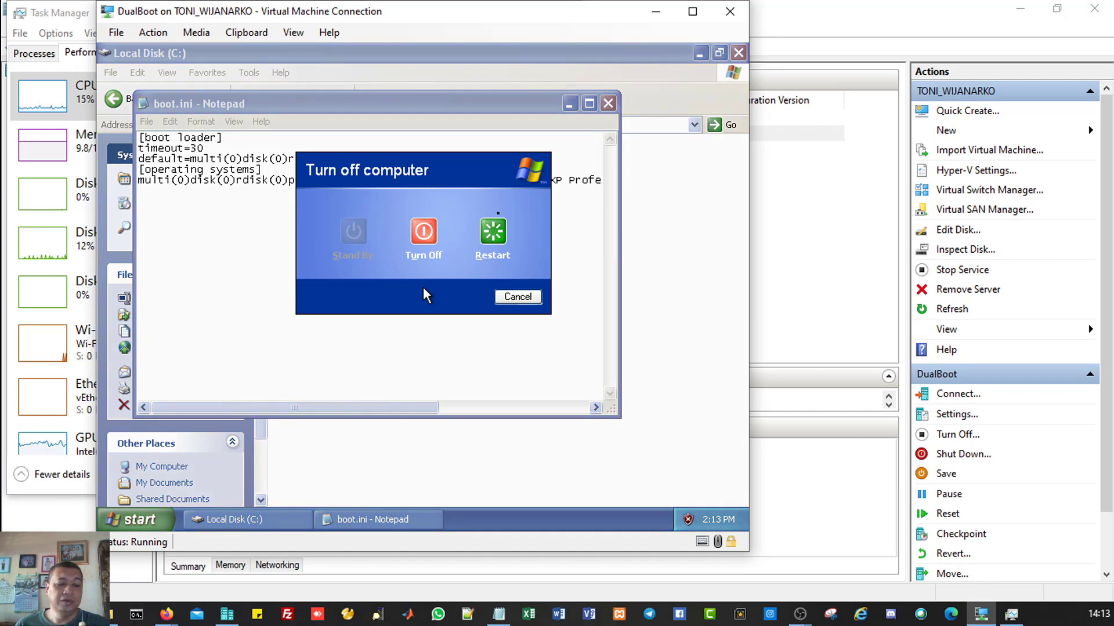
key(r)
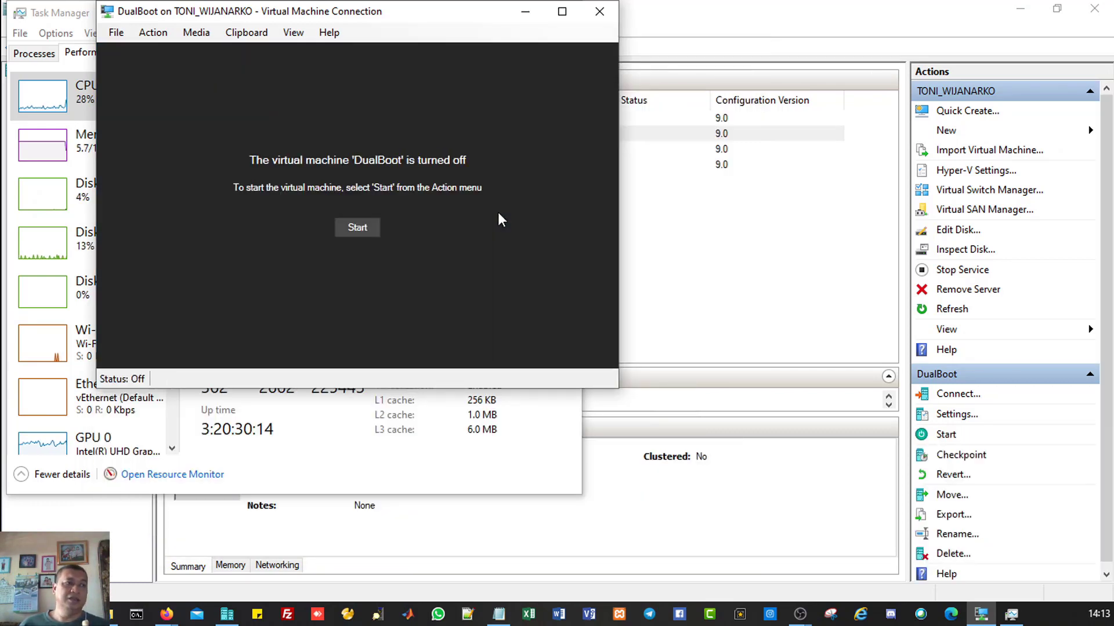
Step: Start DualBoot, continue from its last state, and boot the Ubuntu entry in GRUB
click(360, 231)
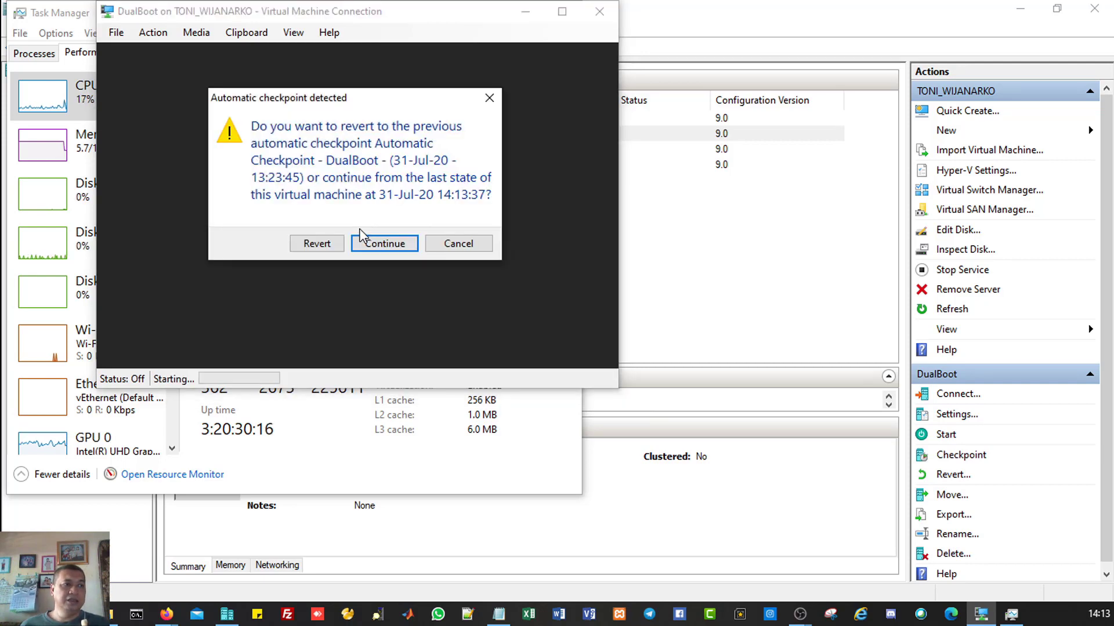
click(382, 243)
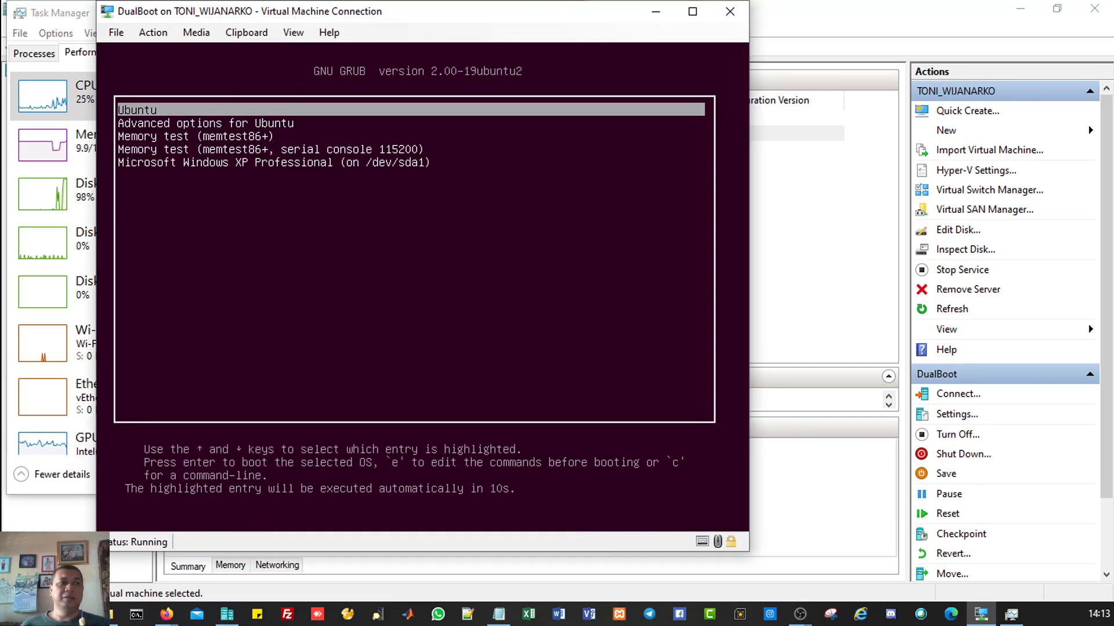
key(Down)
key(Up)
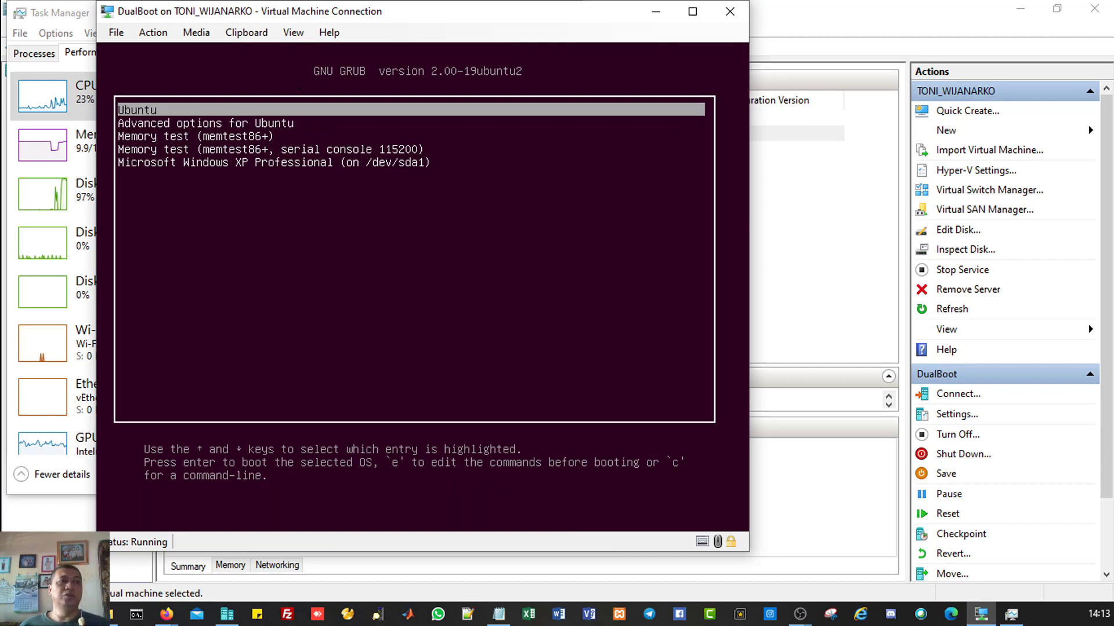
key(Down)
key(Up)
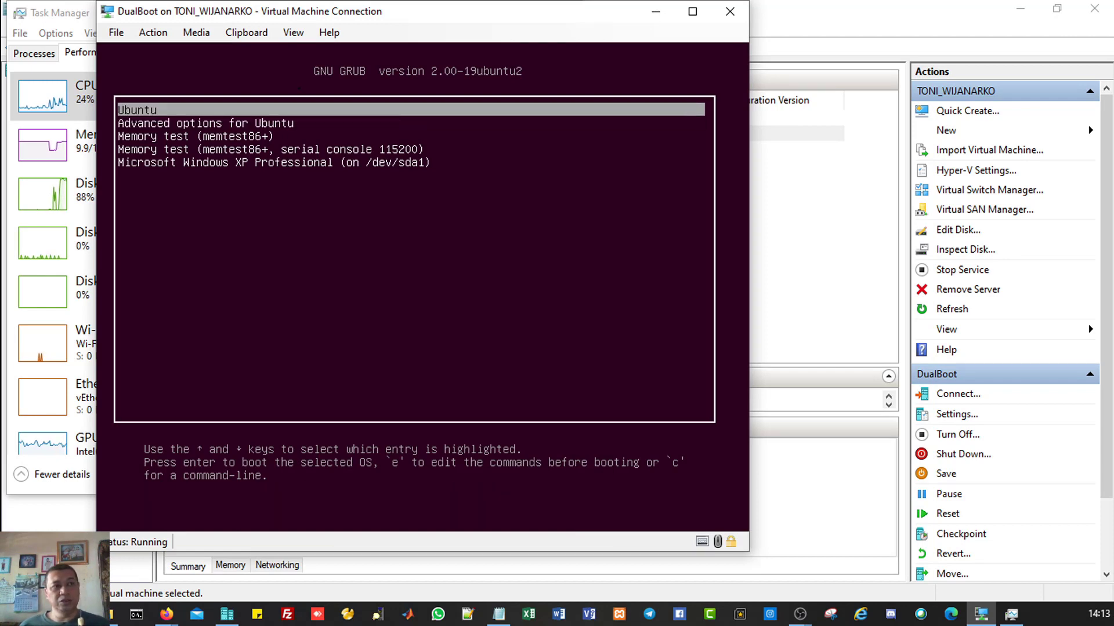
key(Return)
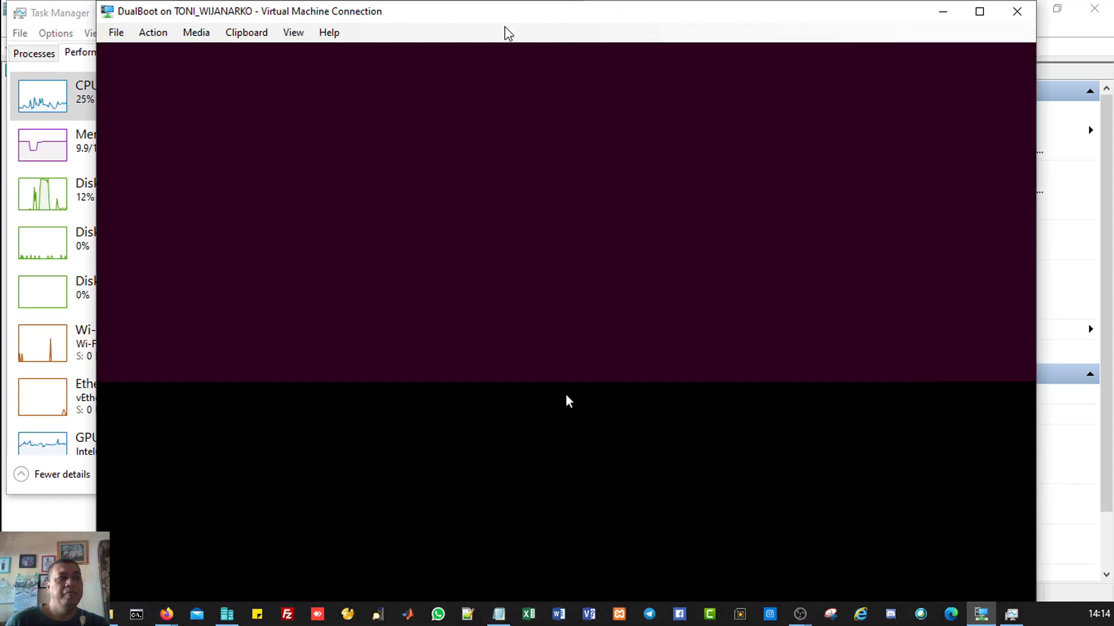
Step: Log in to Ubuntu with the account password and switch the VM connection to Full Screen Mode
click(293, 33)
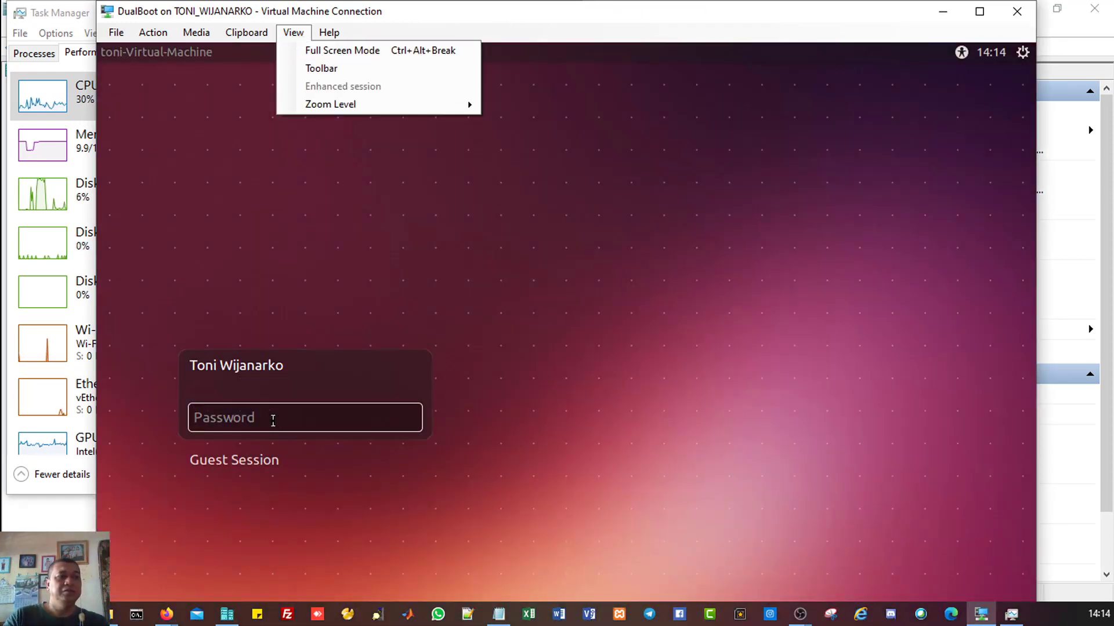
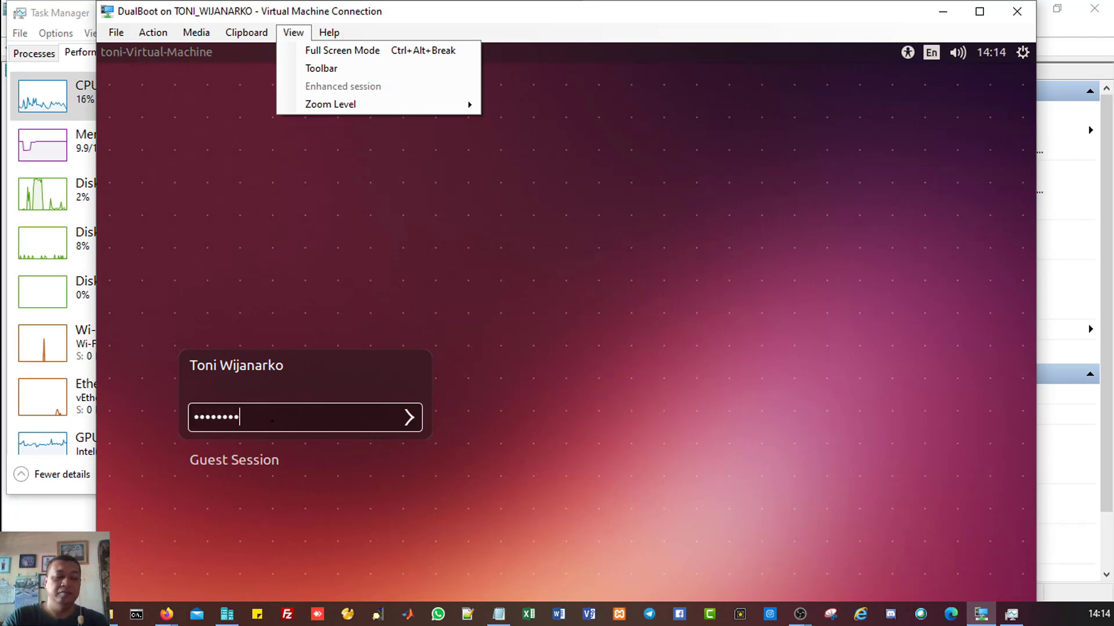
key(Return)
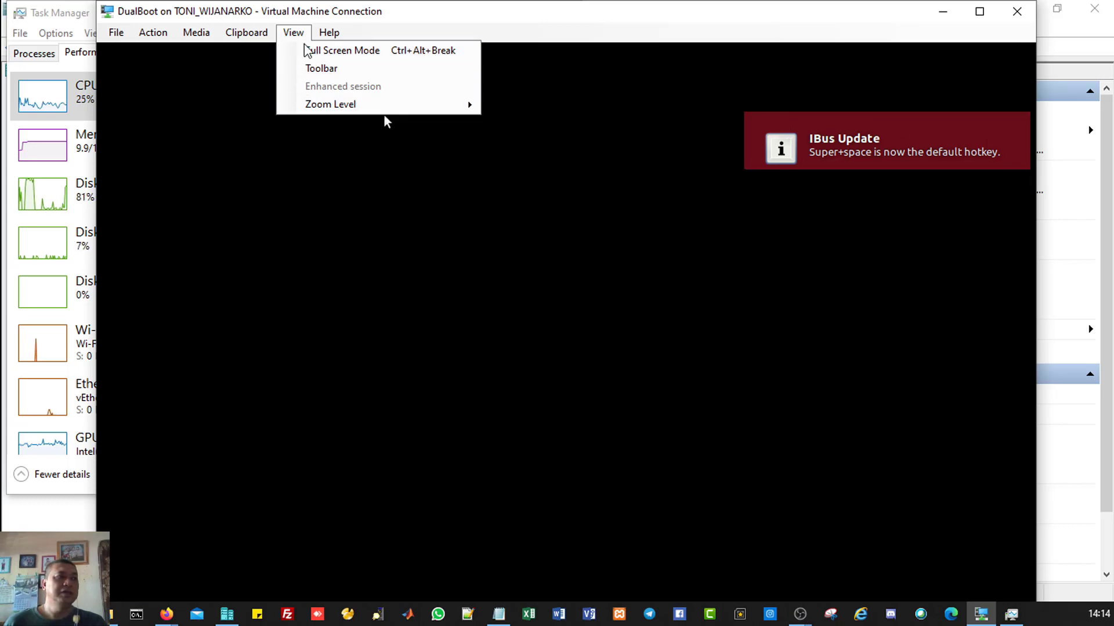
click(323, 53)
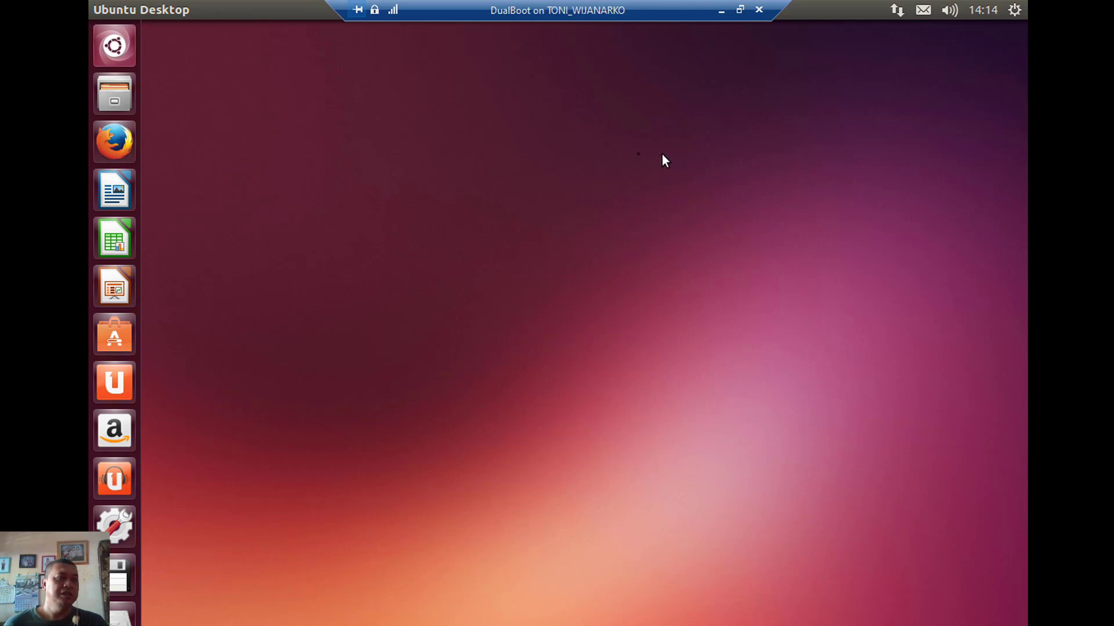
Step: Open the Home folder in the Files browser of the Ubuntu guest
click(116, 98)
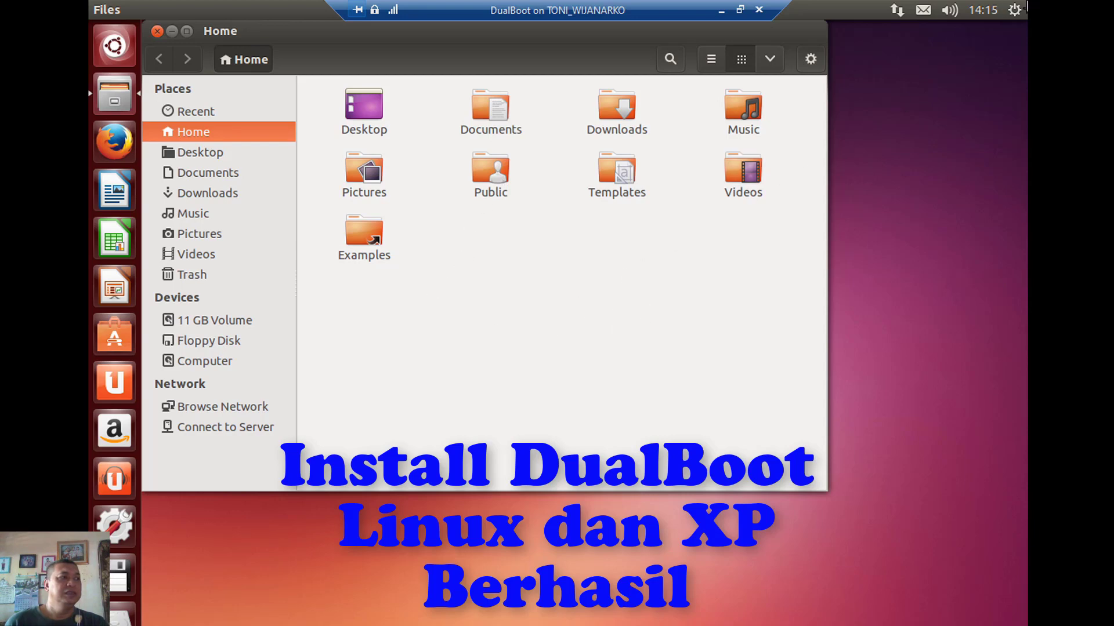
click(1014, 9)
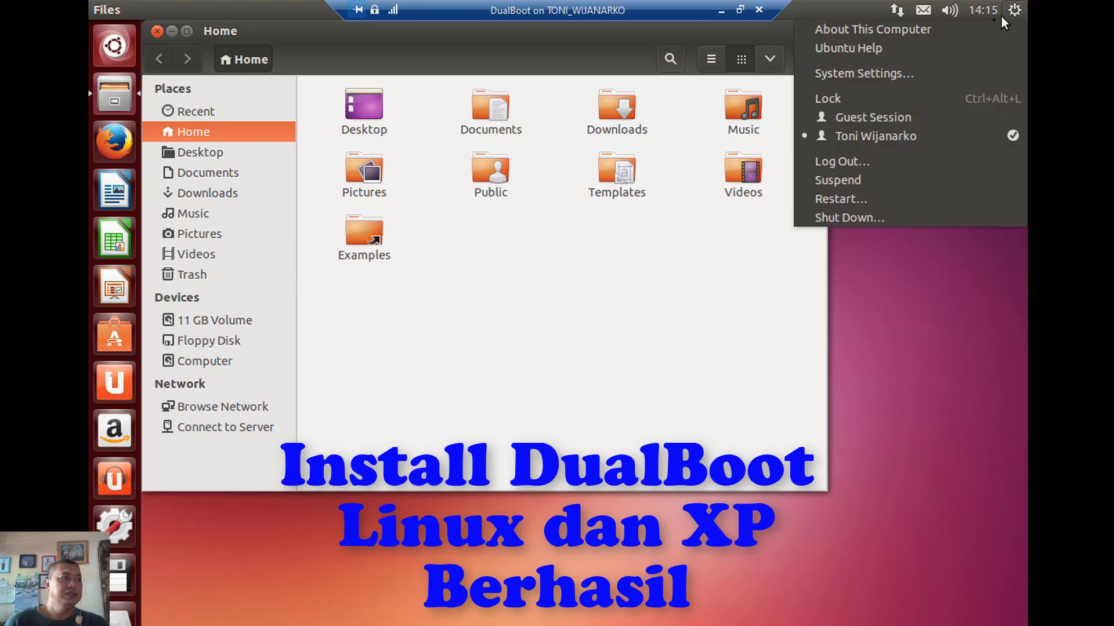
key(Left)
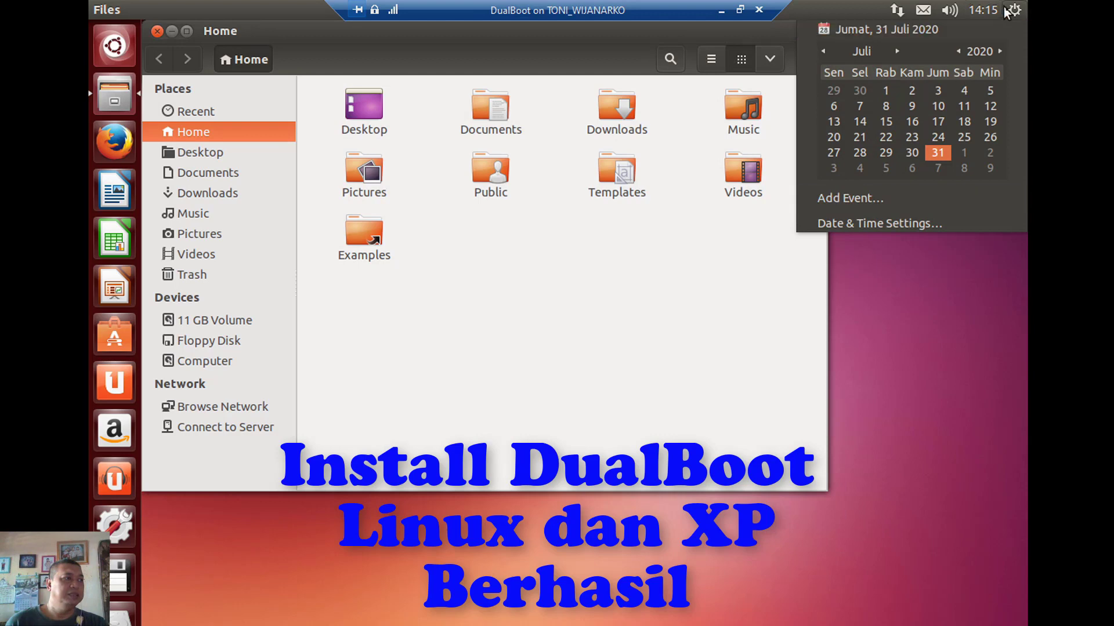
click(1015, 12)
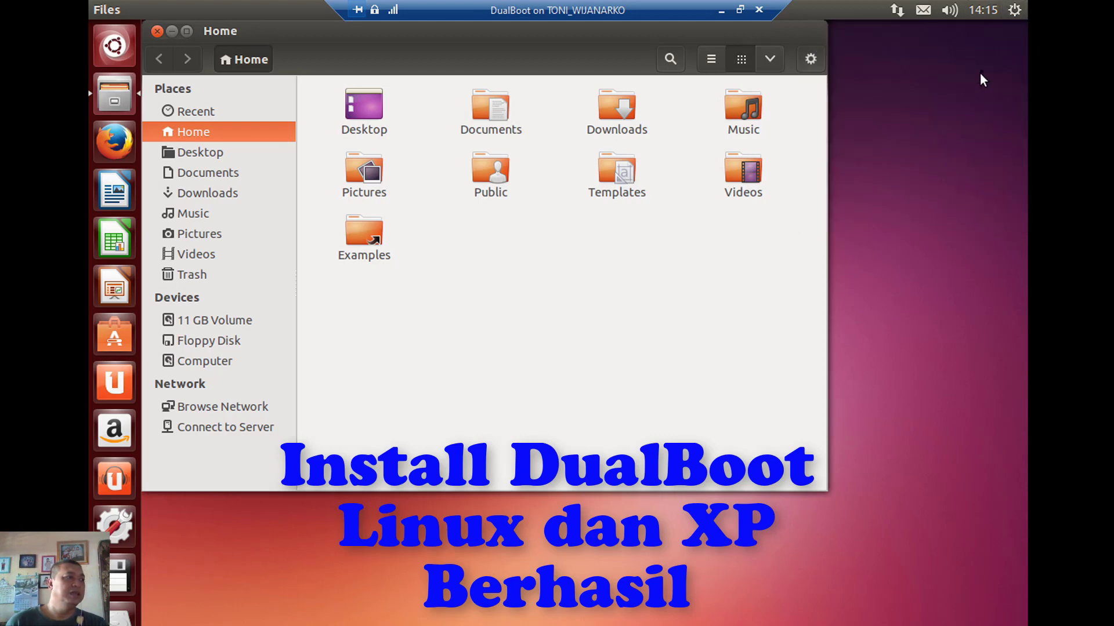
Step: Shut down the Ubuntu guest via the session menu's Shut Down… option and confirm
click(1015, 17)
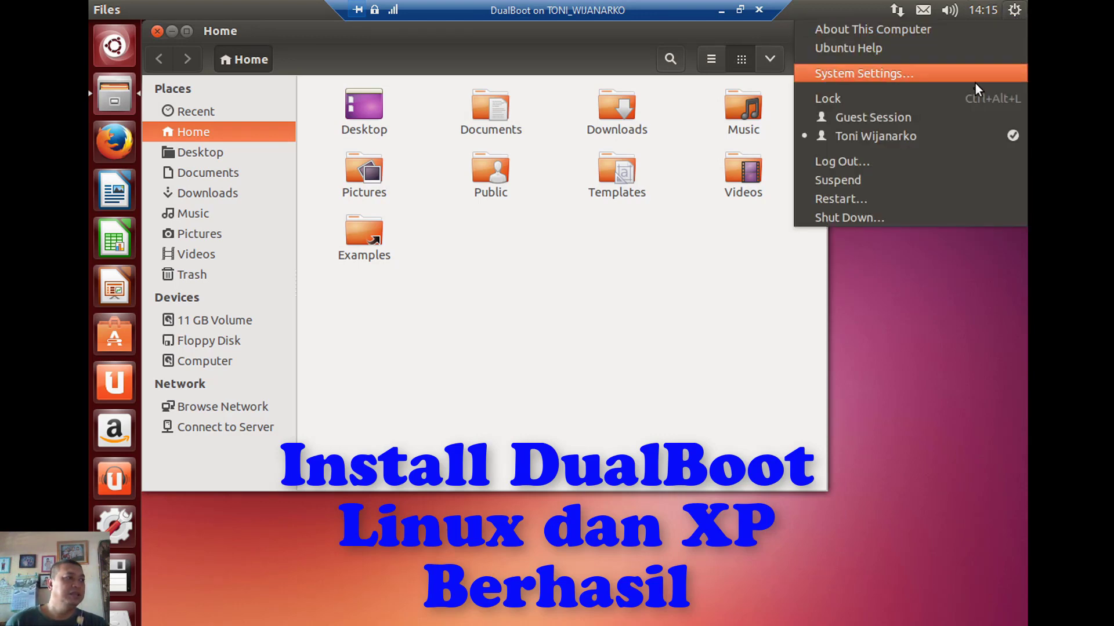
click(913, 224)
click(888, 226)
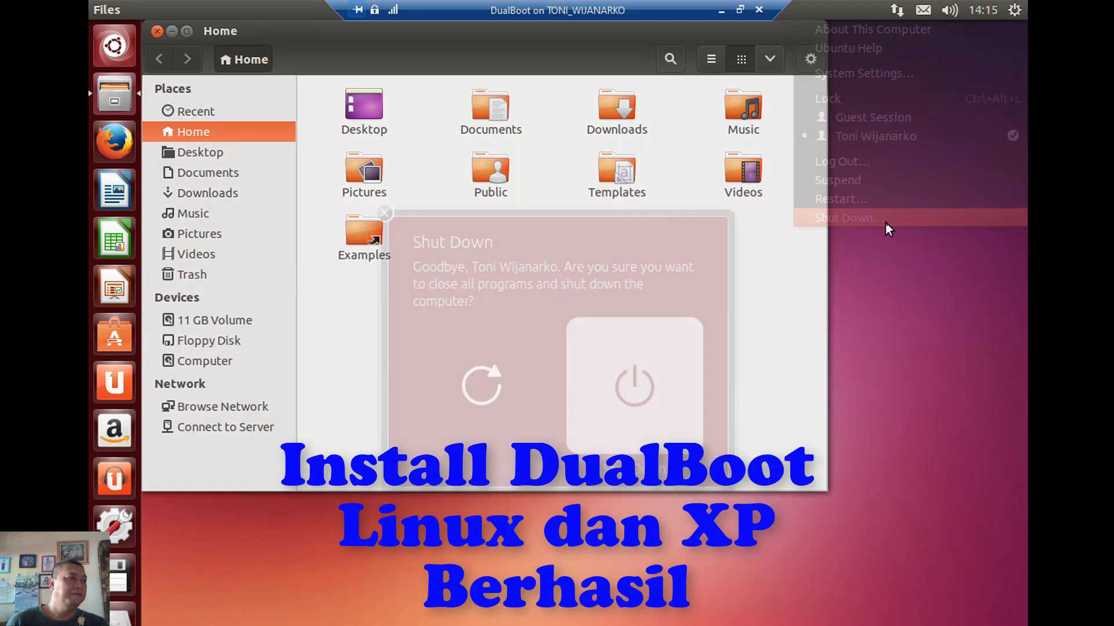
click(614, 397)
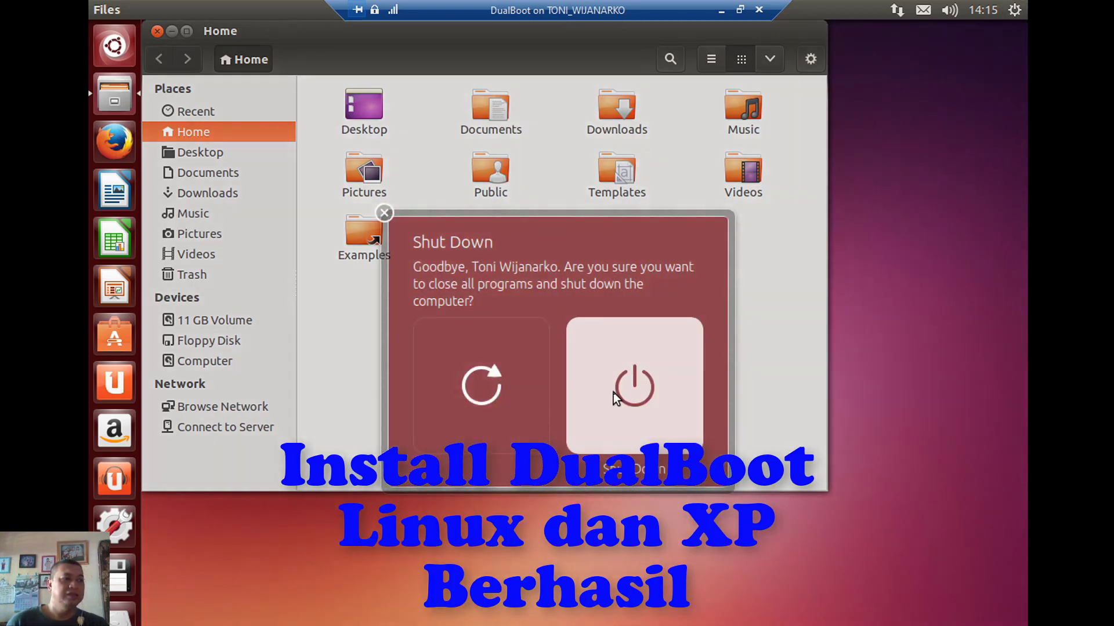